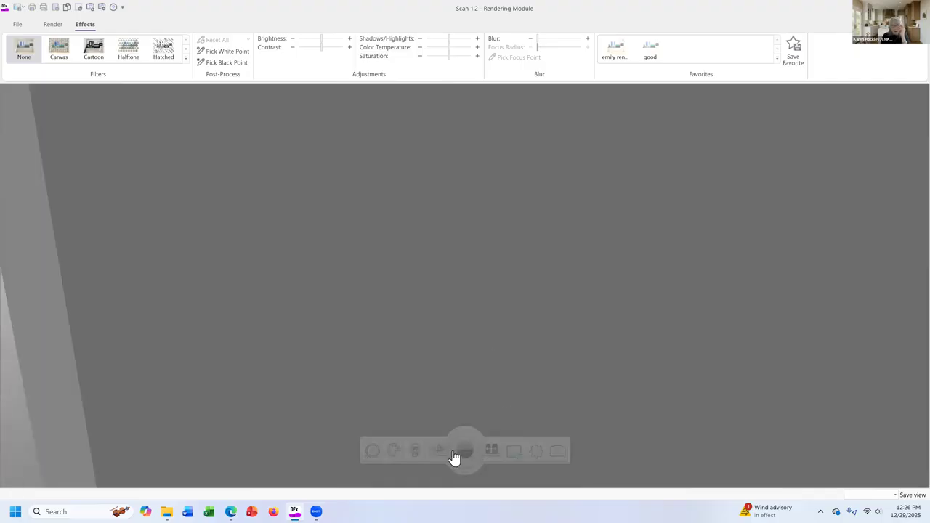
Examine the scanned room's walls, door and window openings from several angles in the 3D rendering, and close the rendering.
{"action": "left_click", "coordinate": [453, 451]}
{"action": "left_click_drag", "start_coordinate": [495, 333], "coordinate": [436, 318]}
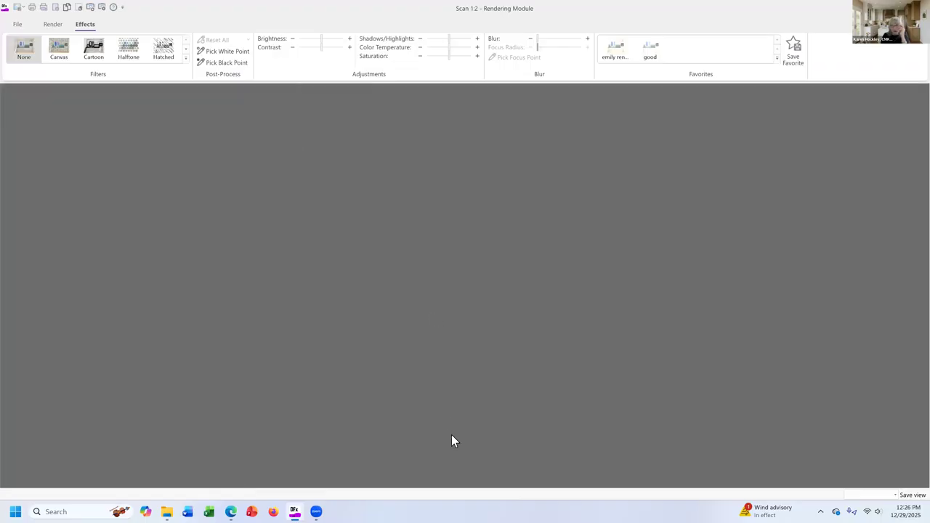
{"action": "left_click", "coordinate": [465, 450]}
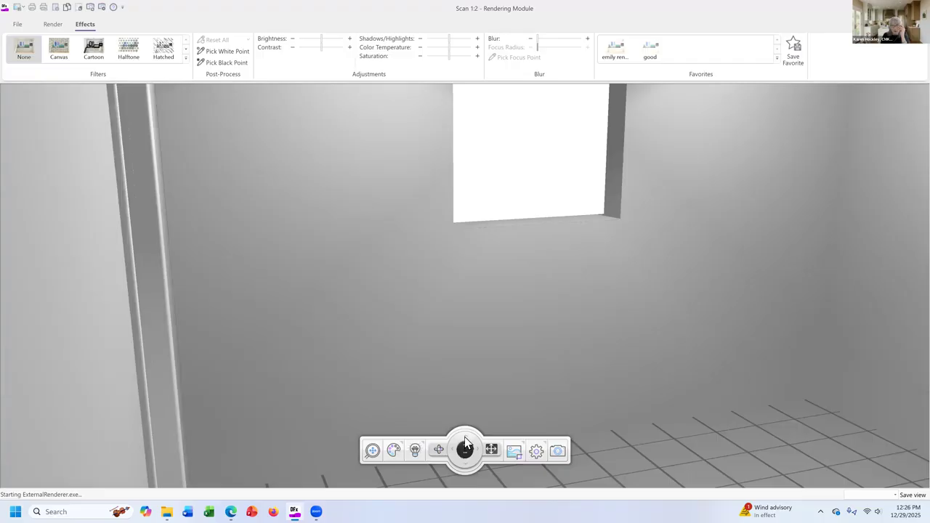
{"action": "left_click_drag", "start_coordinate": [487, 328], "coordinate": [446, 324]}
{"action": "mouse_move", "coordinate": [516, 439]}
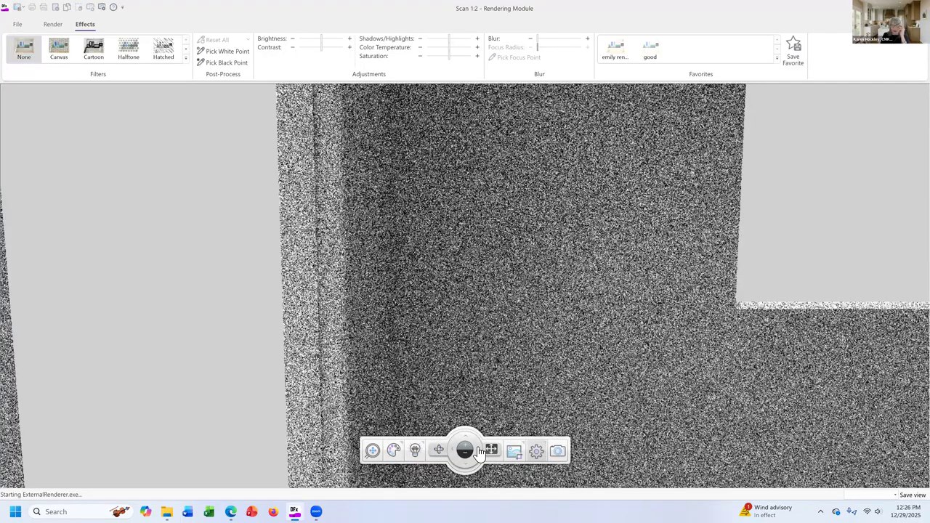
{"action": "left_click_drag", "start_coordinate": [504, 312], "coordinate": [504, 301]}
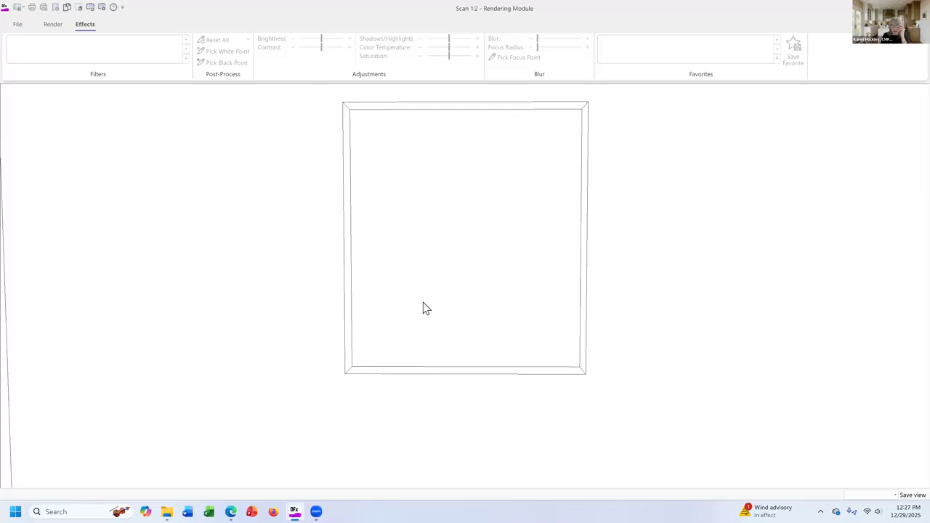
{"action": "left_click_drag", "start_coordinate": [516, 316], "coordinate": [444, 332]}
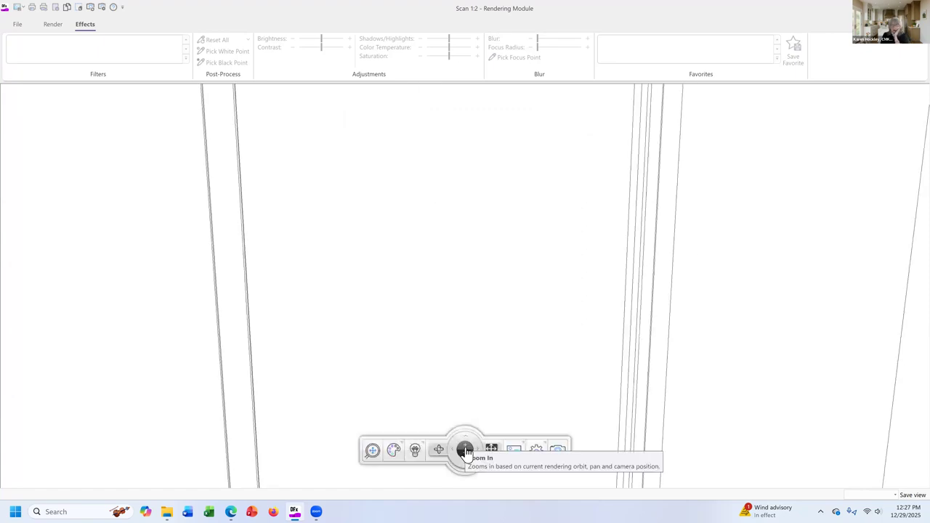
{"action": "left_click", "coordinate": [465, 451]}
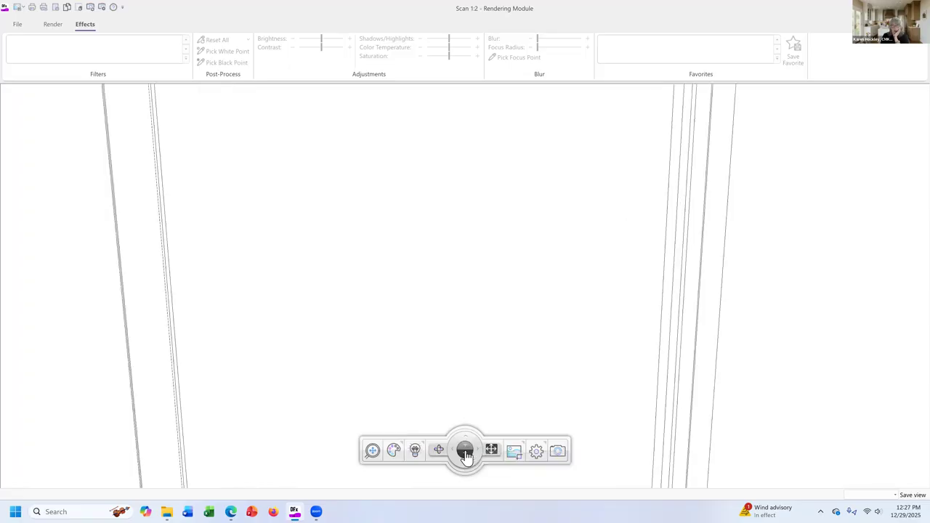
{"action": "left_click", "coordinate": [466, 456]}
{"action": "left_click", "coordinate": [466, 457]}
{"action": "left_click_drag", "start_coordinate": [504, 307], "coordinate": [469, 444]}
{"action": "left_click", "coordinate": [476, 452]}
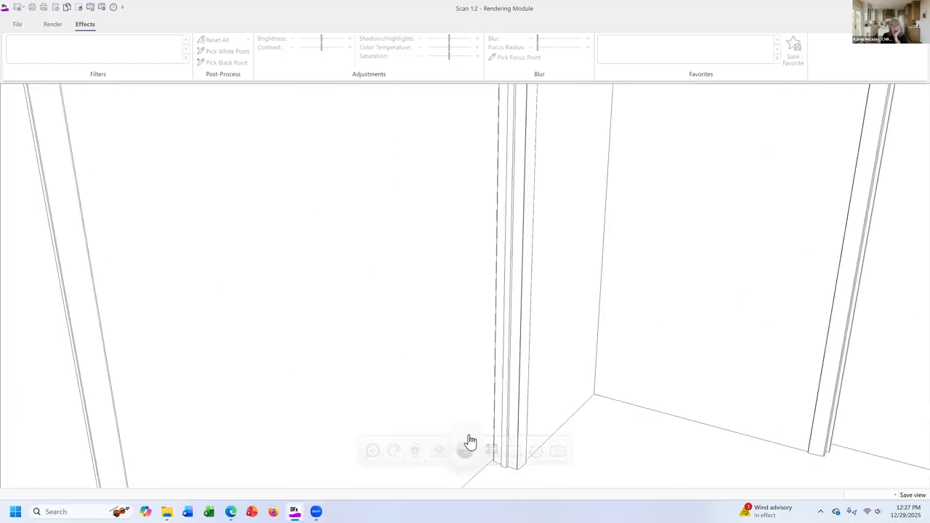
{"action": "left_click", "coordinate": [476, 449]}
{"action": "left_click_drag", "start_coordinate": [477, 322], "coordinate": [409, 318]}
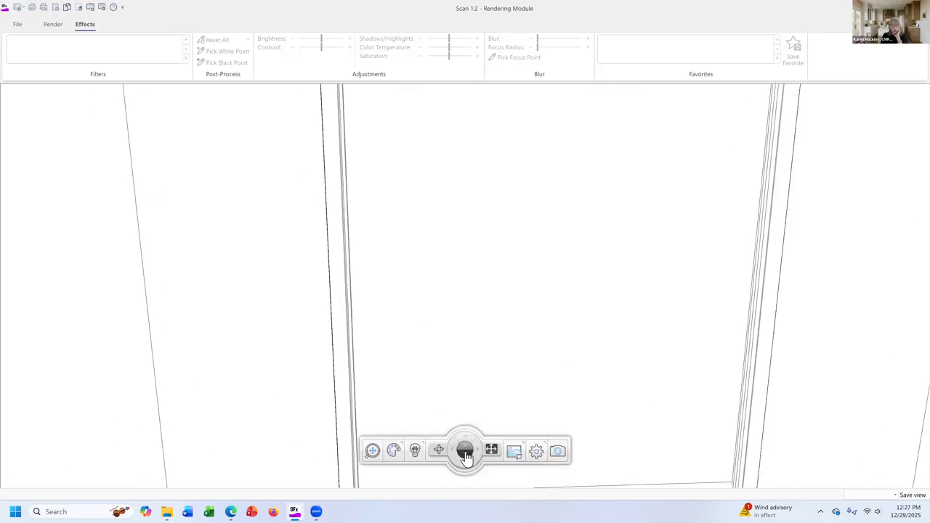
{"action": "left_click", "coordinate": [465, 453]}
{"action": "left_click", "coordinate": [466, 454]}
{"action": "left_click", "coordinate": [465, 452]}
{"action": "left_click", "coordinate": [466, 447]}
{"action": "left_click", "coordinate": [465, 451]}
{"action": "left_click", "coordinate": [465, 451]}
{"action": "left_click_drag", "start_coordinate": [484, 344], "coordinate": [405, 249]}
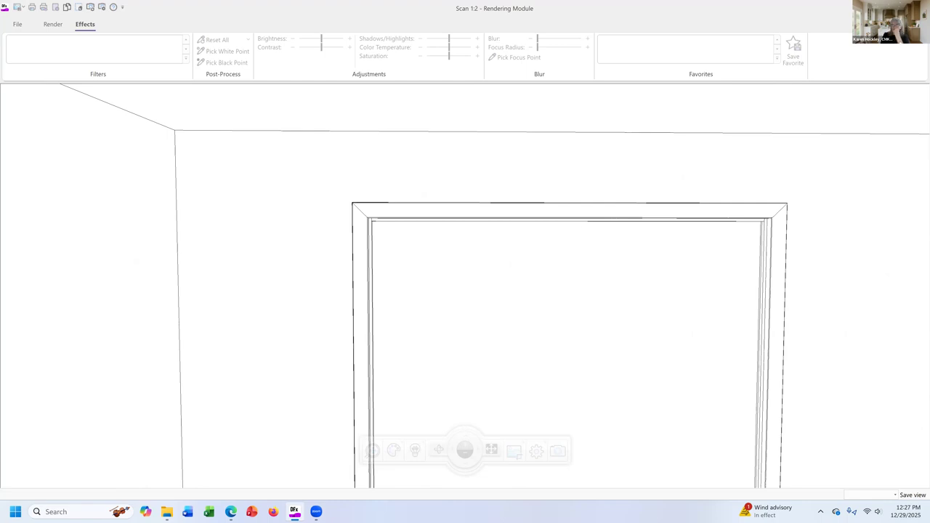
{"action": "left_click", "coordinate": [917, 8]}
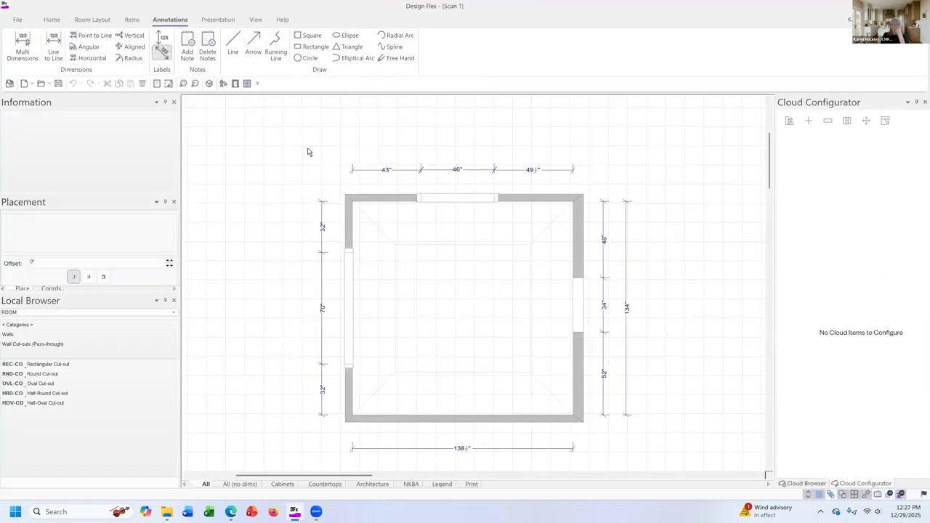
Start saving the design under a new file name made of the owner's first name followed by "Dining Room possible kitchen".
{"action": "left_click", "coordinate": [17, 20]}
{"action": "left_click", "coordinate": [27, 157]}
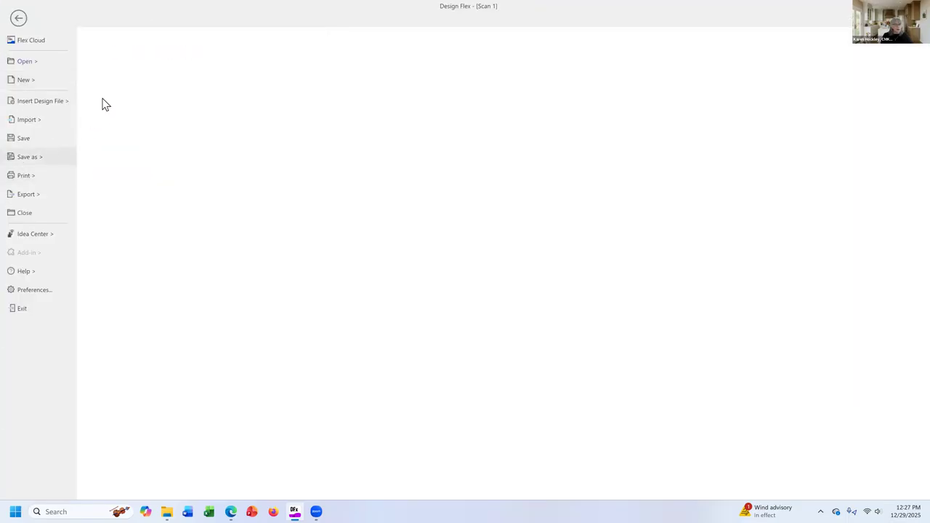
{"action": "left_click", "coordinate": [114, 83]}
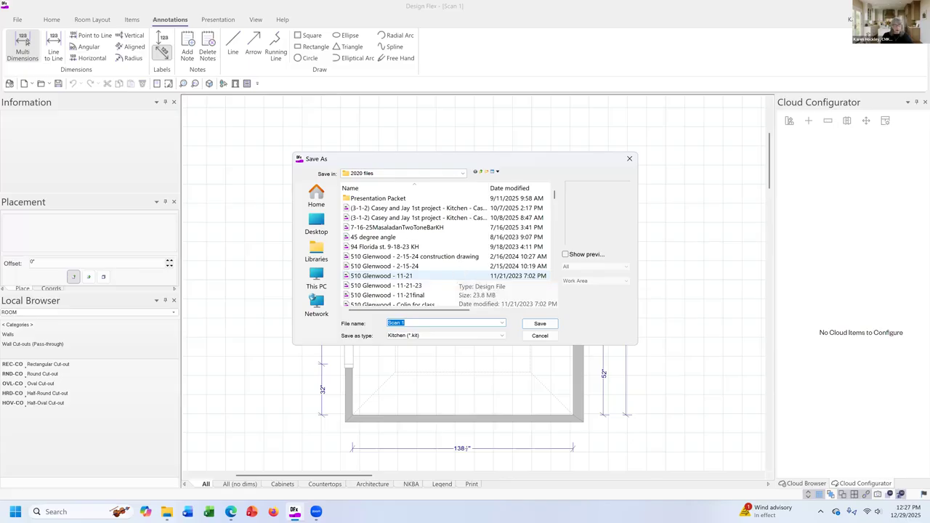
{"action": "type", "text": "Dining Room possible kitchen"}
{"action": "left_click", "coordinate": [387, 323]}
{"action": "type", "text": "Karen"}
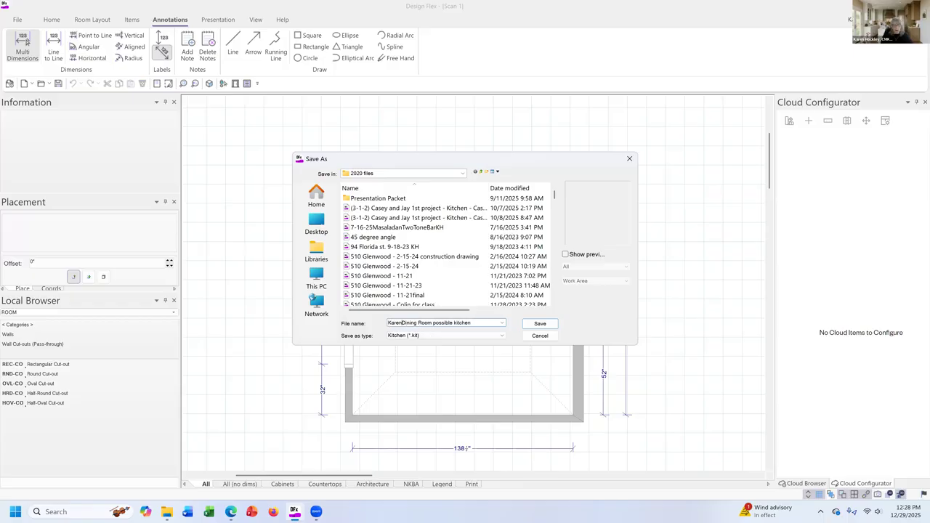
Save the renamed design in the 2020 files folder inside the user profile on drive C.
{"action": "left_click", "coordinate": [320, 278]}
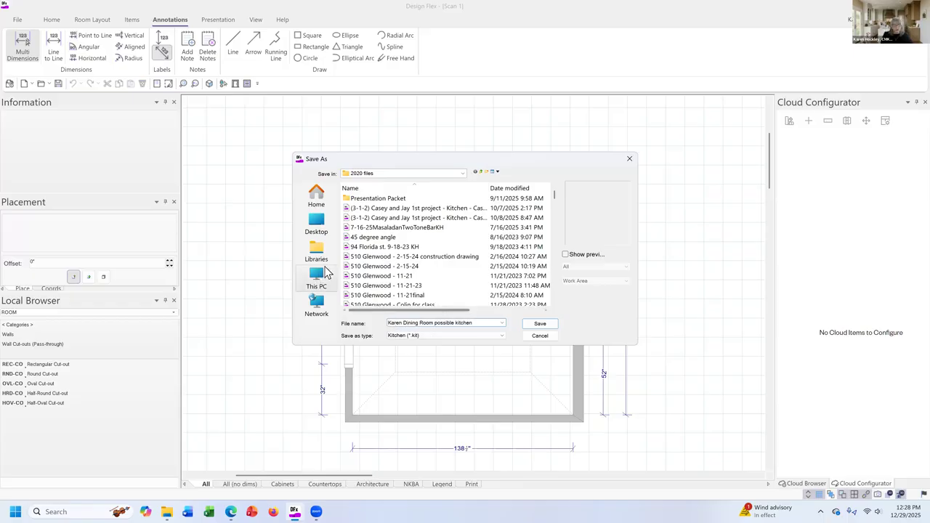
{"action": "double_click", "coordinate": [388, 215]}
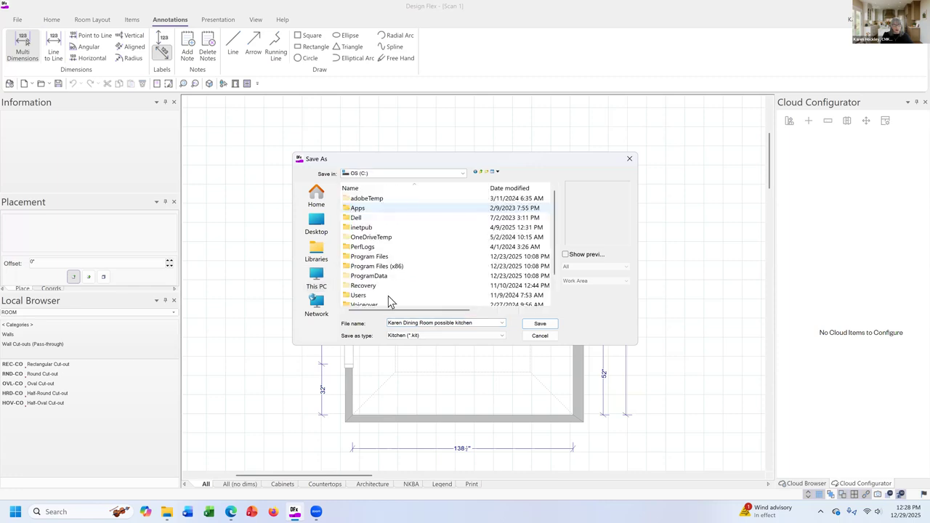
{"action": "double_click", "coordinate": [387, 295]}
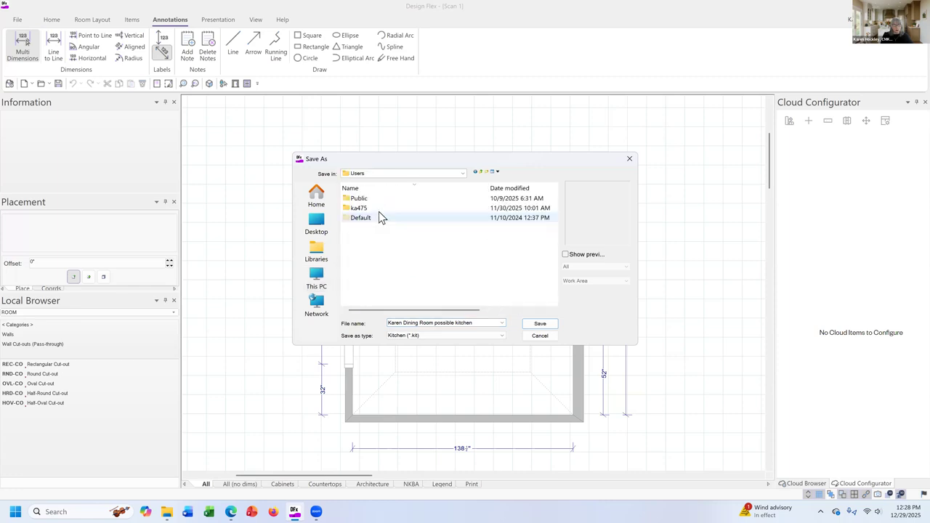
{"action": "double_click", "coordinate": [378, 209]}
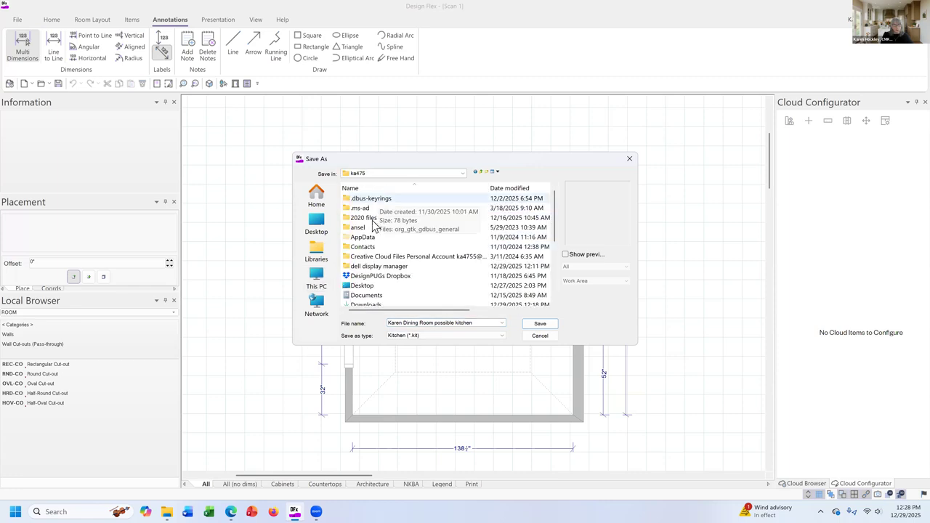
{"action": "double_click", "coordinate": [371, 218]}
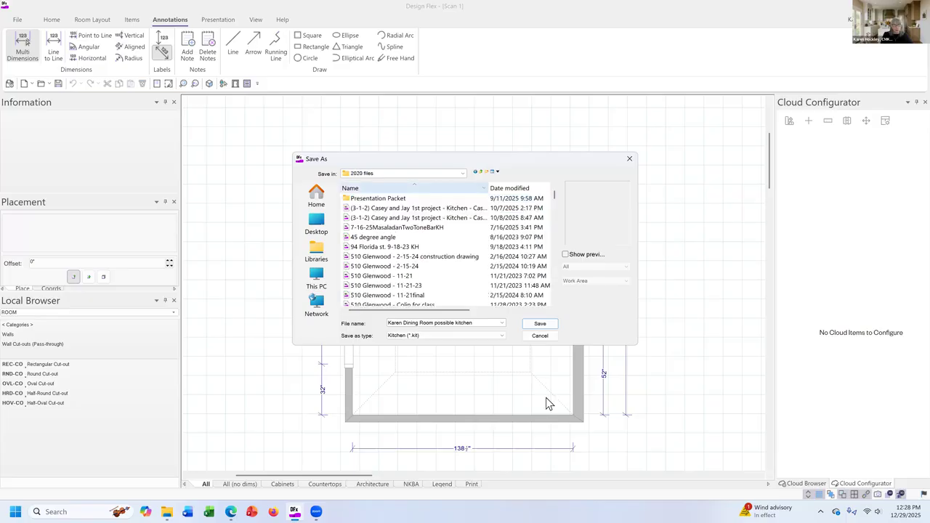
{"action": "left_click", "coordinate": [539, 324]}
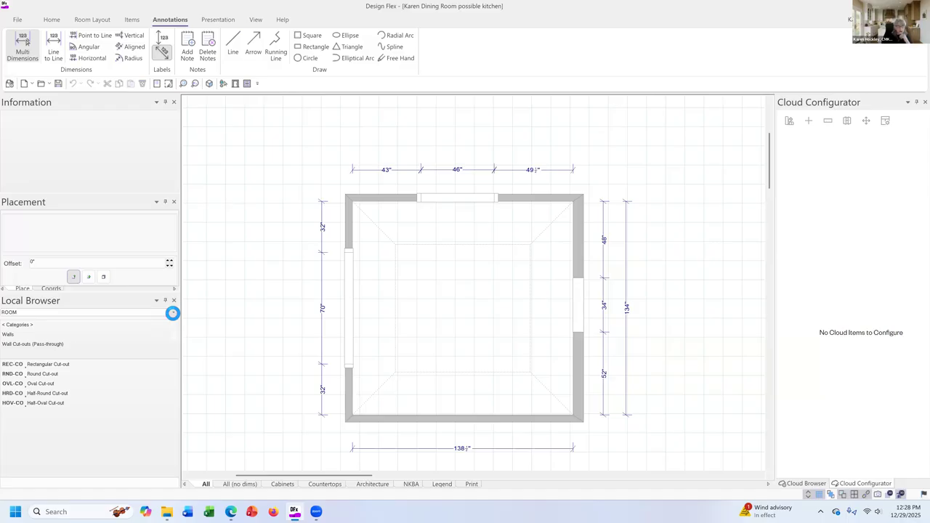
Close the leftover File Explorer window that shows the Scan 1 design file.
{"action": "left_click", "coordinate": [173, 313]}
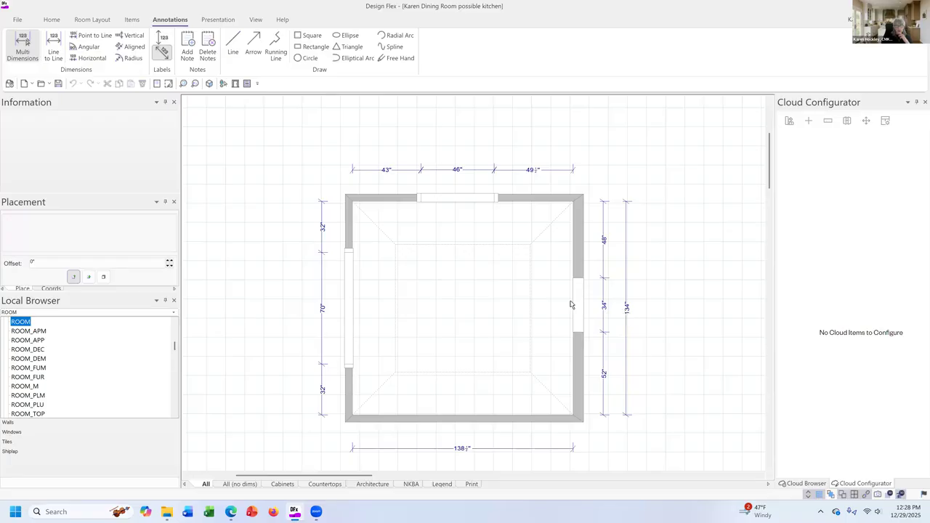
{"action": "key", "text": "alt+Tab"}
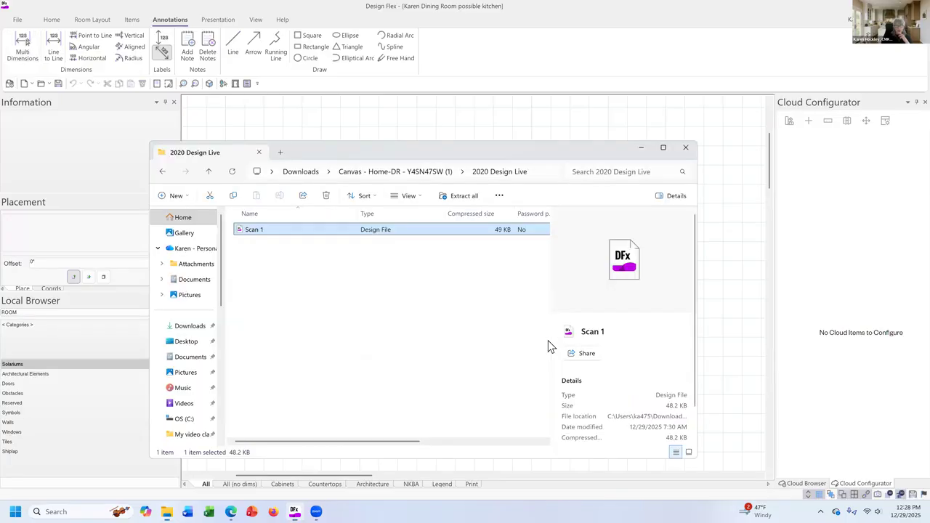
{"action": "left_click", "coordinate": [685, 149]}
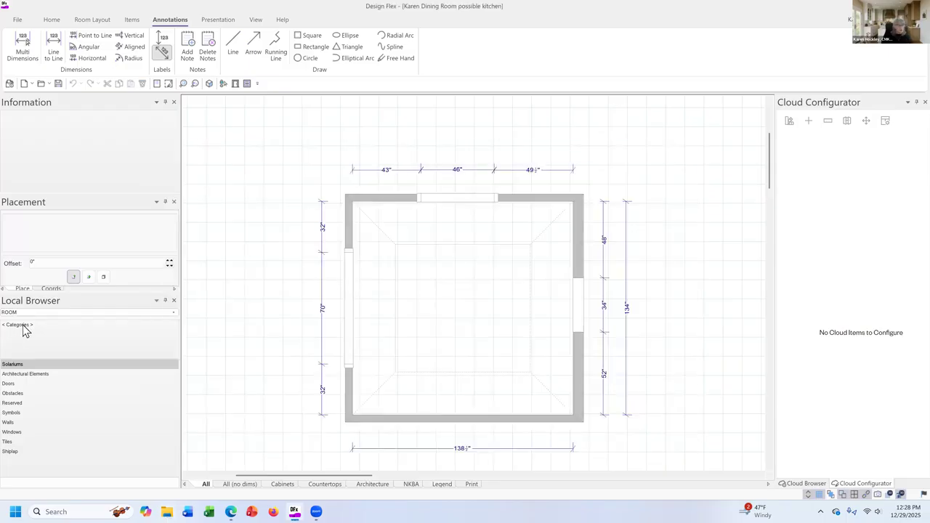
Switch the local browser's catalog from ROOM to the Diamond Edge catalog DIEDG55.
{"action": "left_click", "coordinate": [173, 313]}
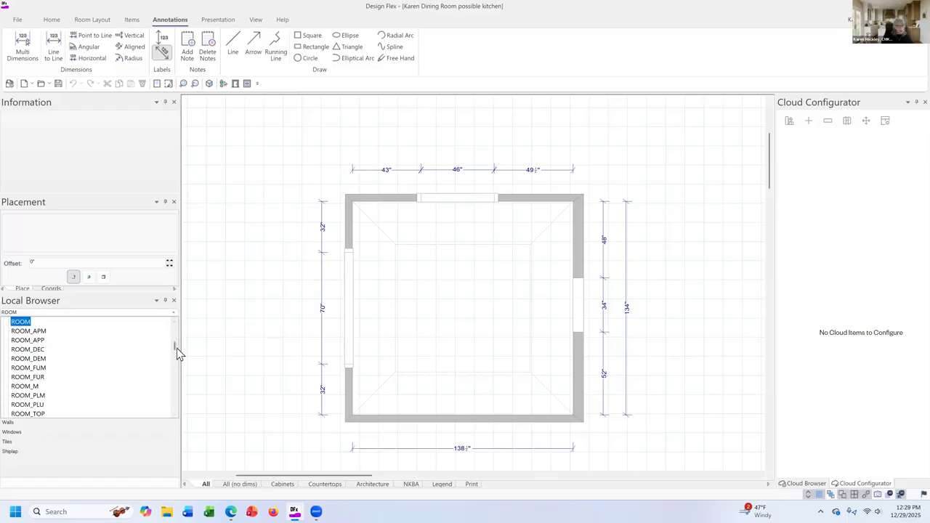
{"action": "left_click_drag", "start_coordinate": [177, 346], "coordinate": [173, 367]}
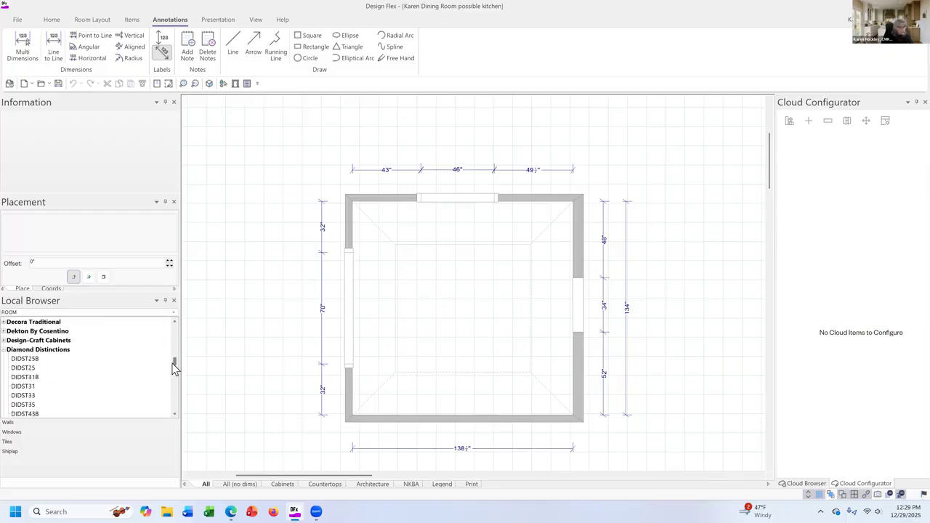
{"action": "left_click", "coordinate": [8, 358]}
{"action": "left_click", "coordinate": [3, 350]}
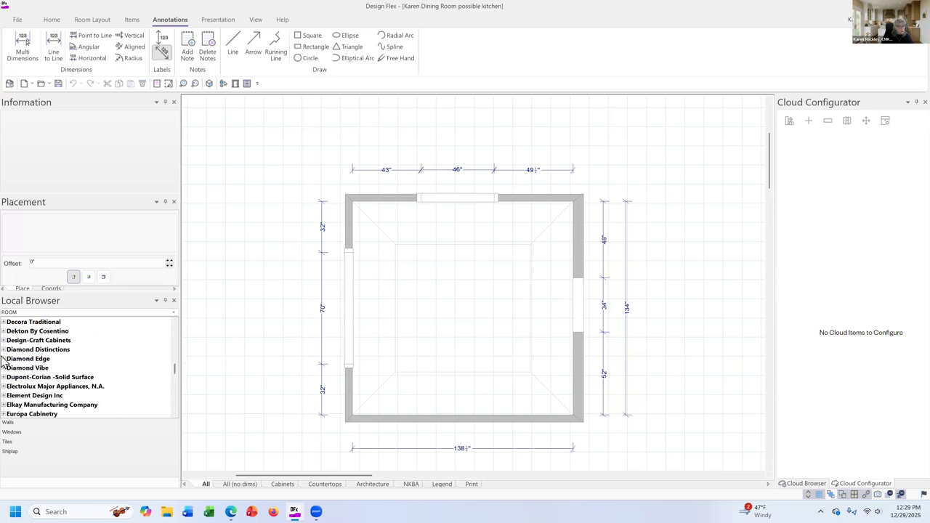
{"action": "left_click", "coordinate": [3, 358]}
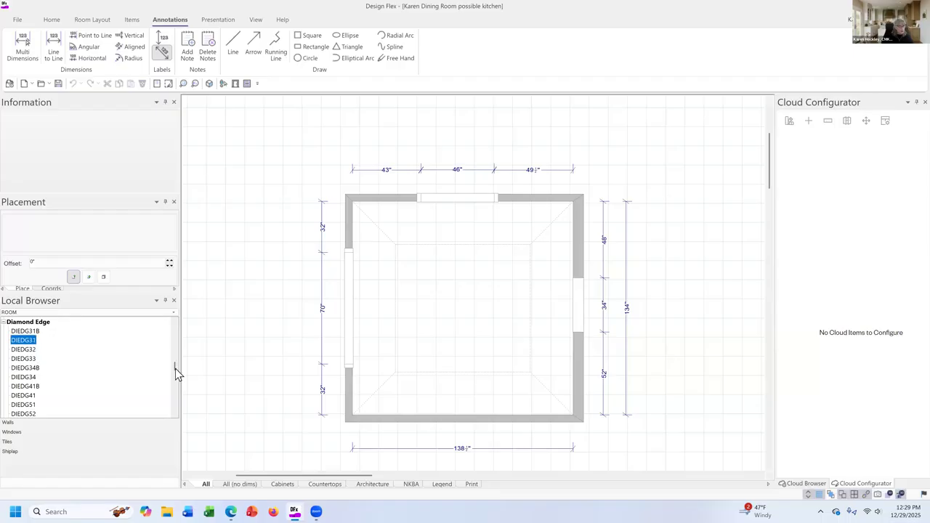
{"action": "left_click", "coordinate": [175, 373]}
{"action": "double_click", "coordinate": [12, 349]}
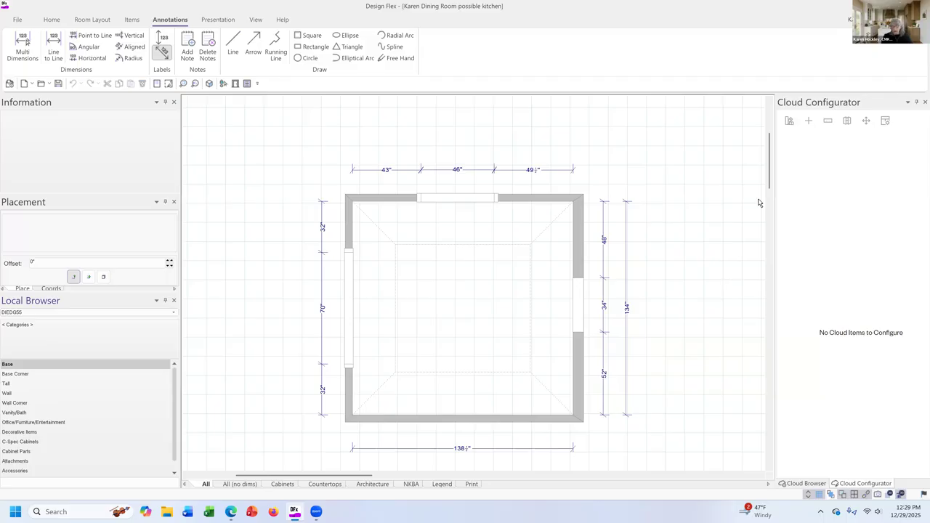
Choose the SB36 Sink Base 36W cabinet from the base cabinets' Sink & Appliance Base category.
{"action": "left_click_drag", "start_coordinate": [768, 183], "coordinate": [771, 194]}
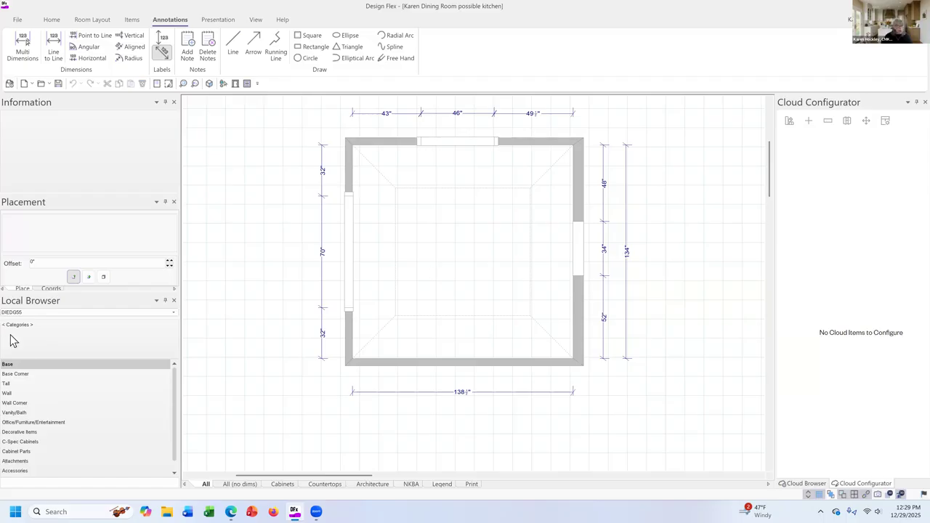
{"action": "double_click", "coordinate": [27, 364]}
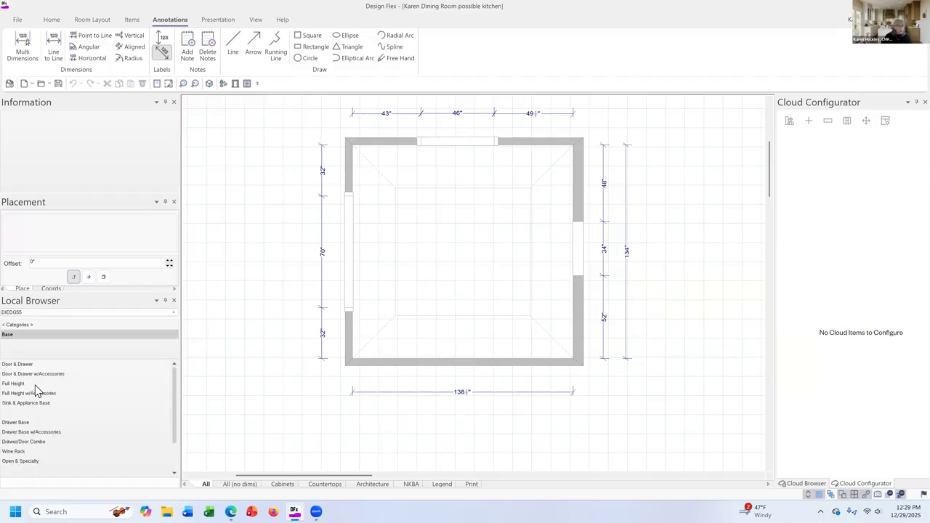
{"action": "double_click", "coordinate": [41, 403]}
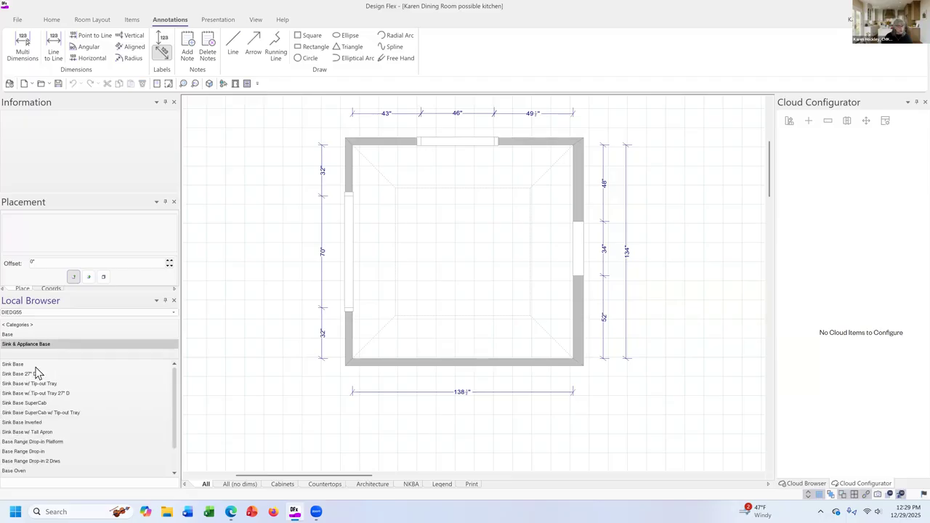
{"action": "double_click", "coordinate": [36, 365]}
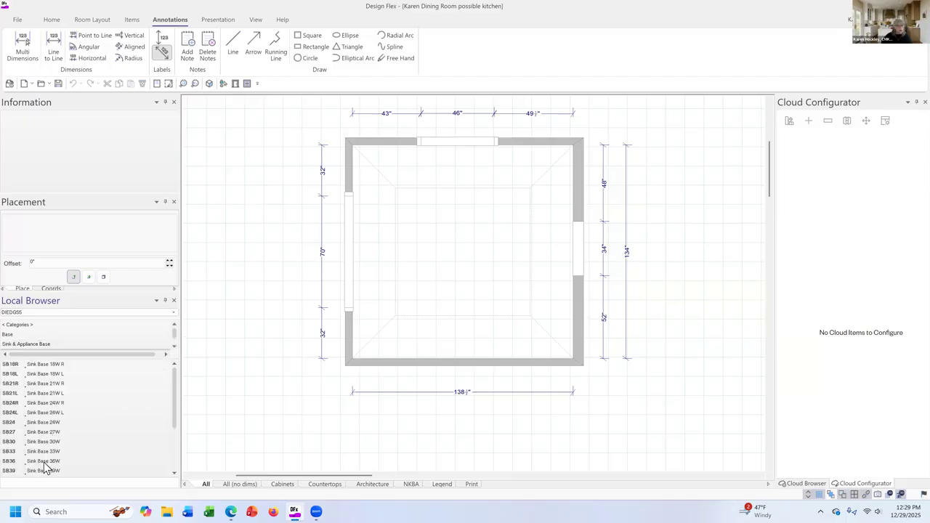
{"action": "left_click", "coordinate": [44, 462]}
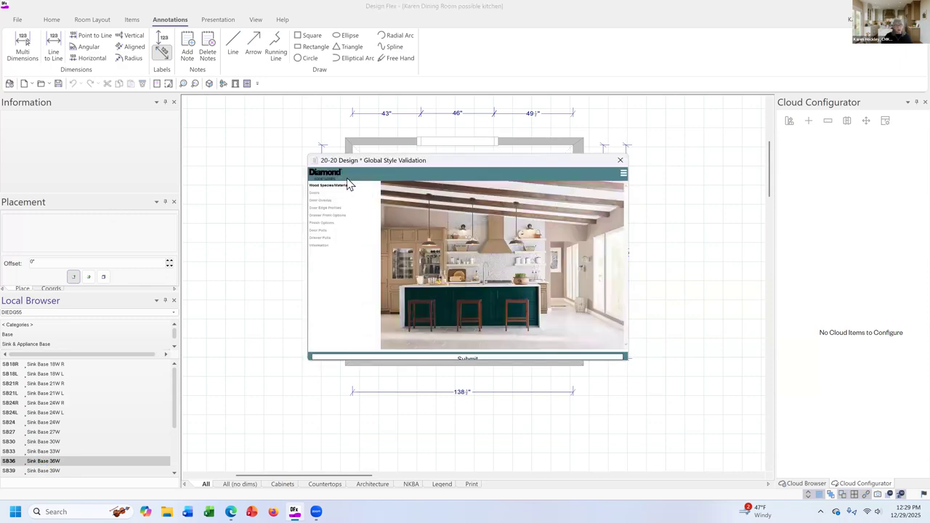
Set the global style's wood species to Maple and the door to Bryant Maple.
{"action": "left_click", "coordinate": [357, 189]}
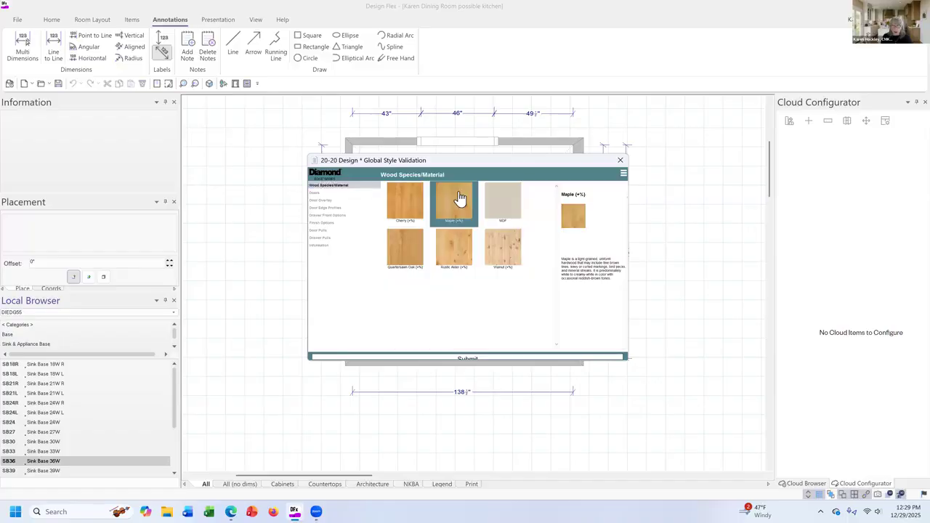
{"action": "left_click", "coordinate": [459, 197]}
{"action": "left_click", "coordinate": [432, 202]}
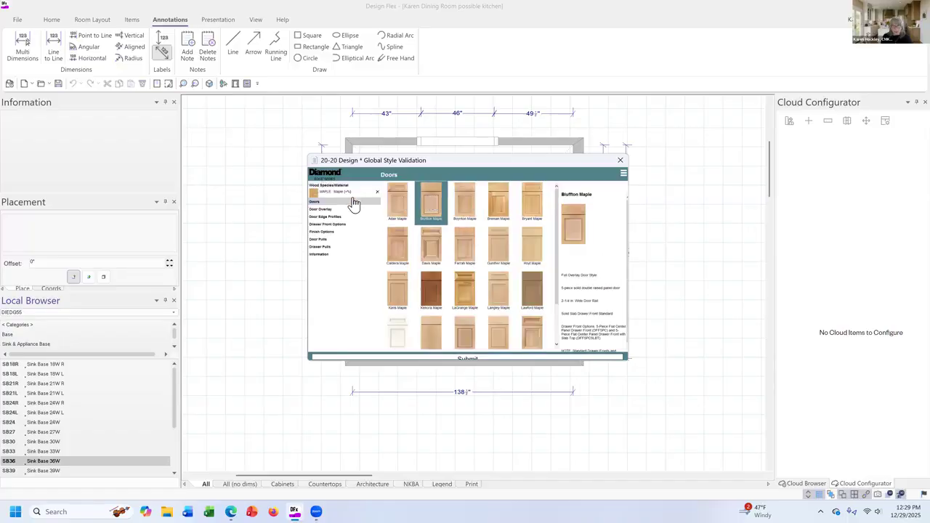
{"action": "left_click", "coordinate": [461, 207]}
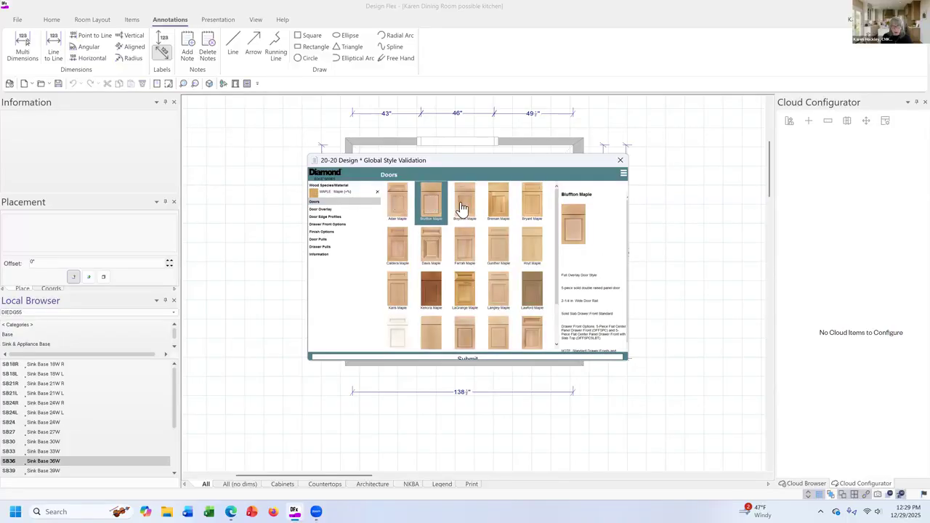
{"action": "left_click", "coordinate": [534, 207]}
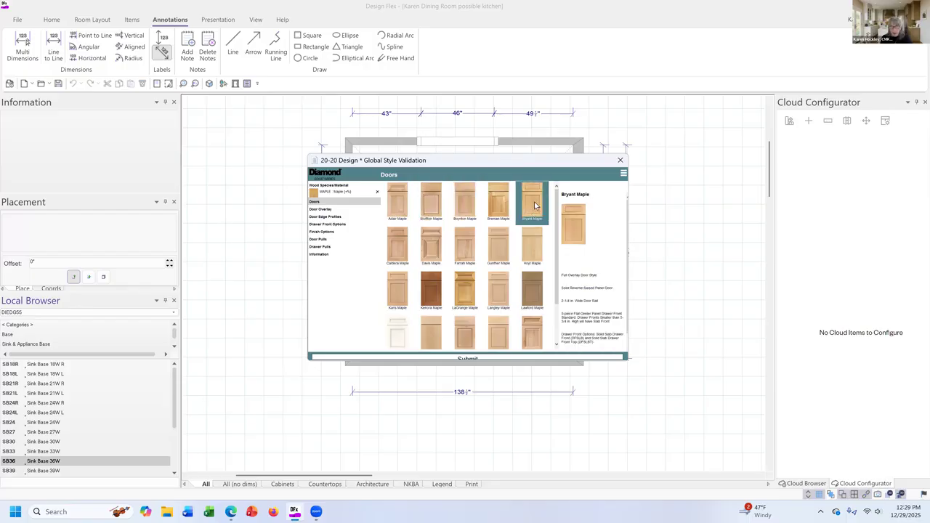
{"action": "left_click", "coordinate": [535, 207]}
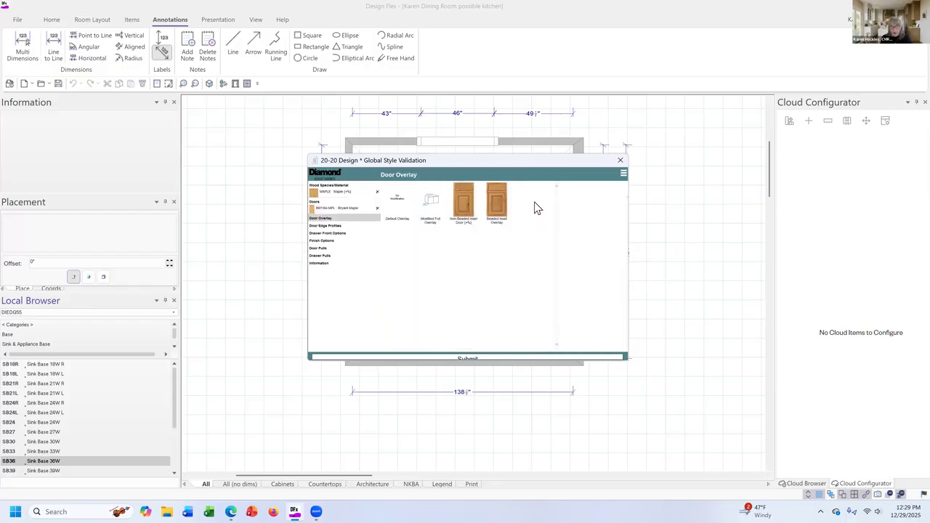
Set the style to Default Overlay, Door Edge Profile #1 and Standard drawer fronts.
{"action": "left_click", "coordinate": [432, 206]}
{"action": "left_click", "coordinate": [404, 204]}
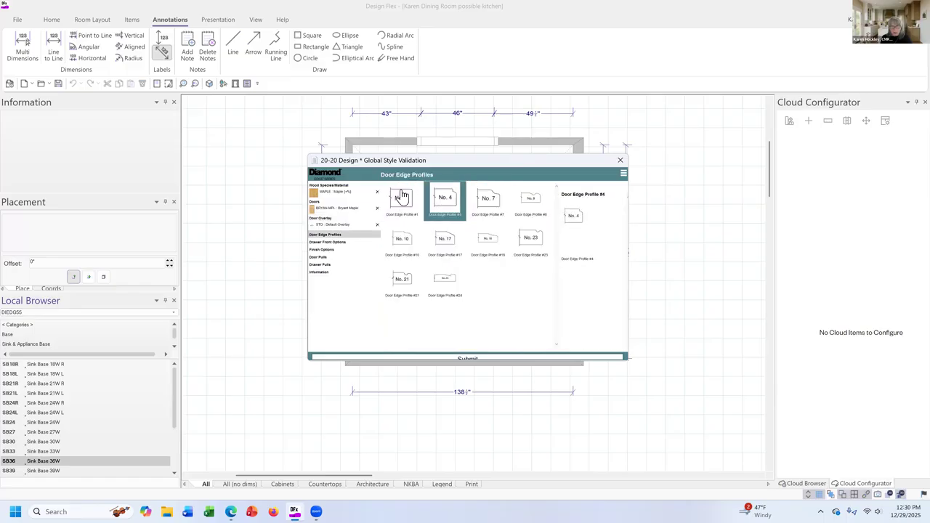
{"action": "left_click", "coordinate": [401, 198]}
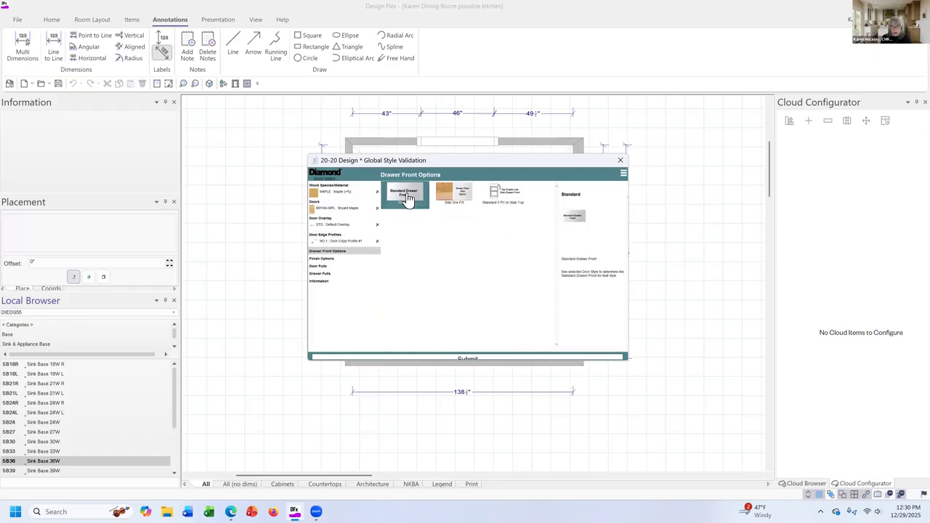
{"action": "left_click", "coordinate": [406, 197]}
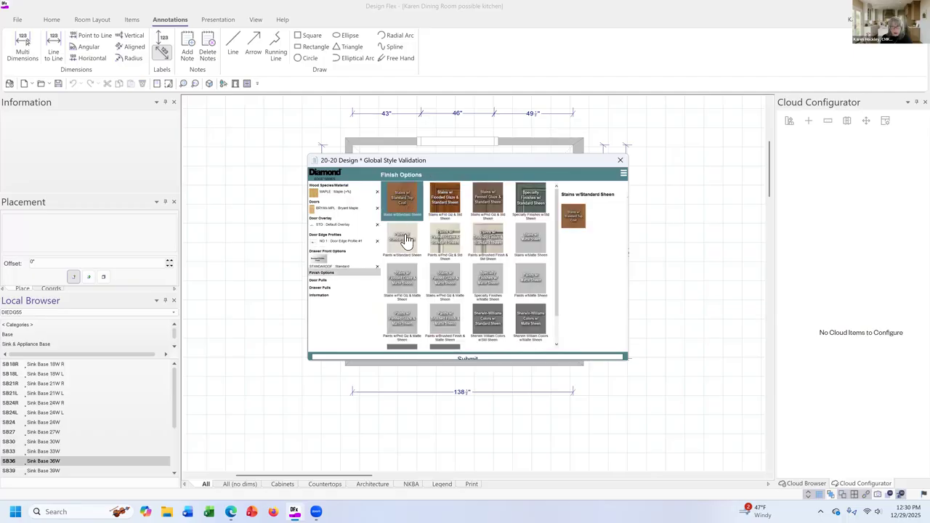
Choose the Steam finish from the Paints w/Standard Sheen options.
{"action": "left_click", "coordinate": [406, 240]}
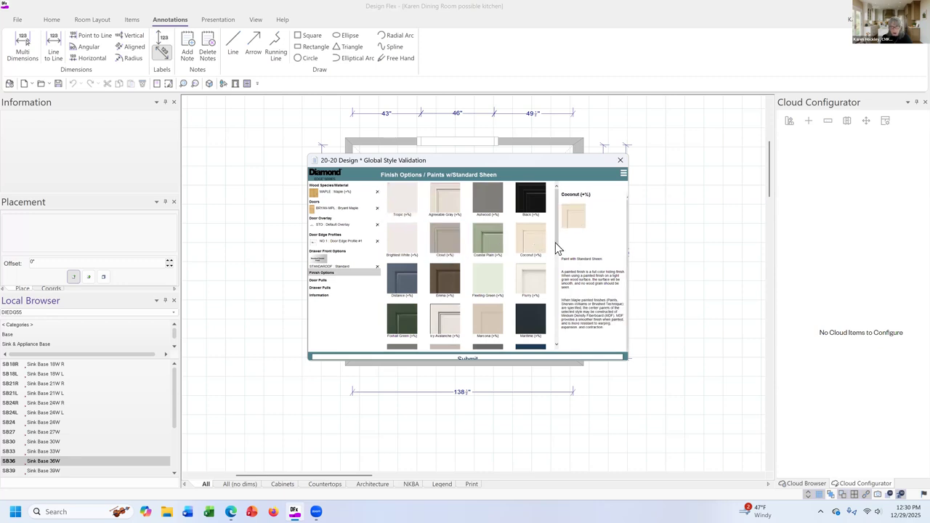
{"action": "left_click_drag", "start_coordinate": [555, 243], "coordinate": [558, 274]}
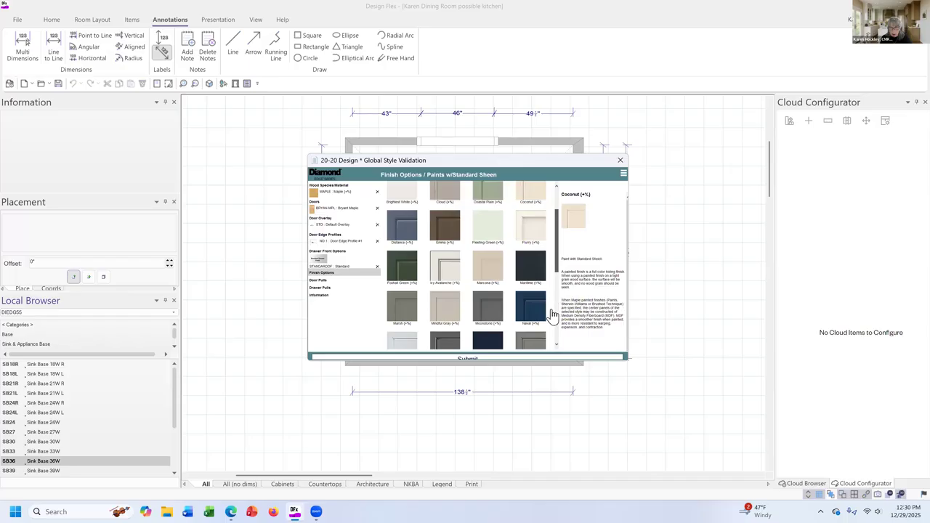
{"action": "scroll", "coordinate": [552, 320], "scroll_direction": "down", "scroll_amount": 3}
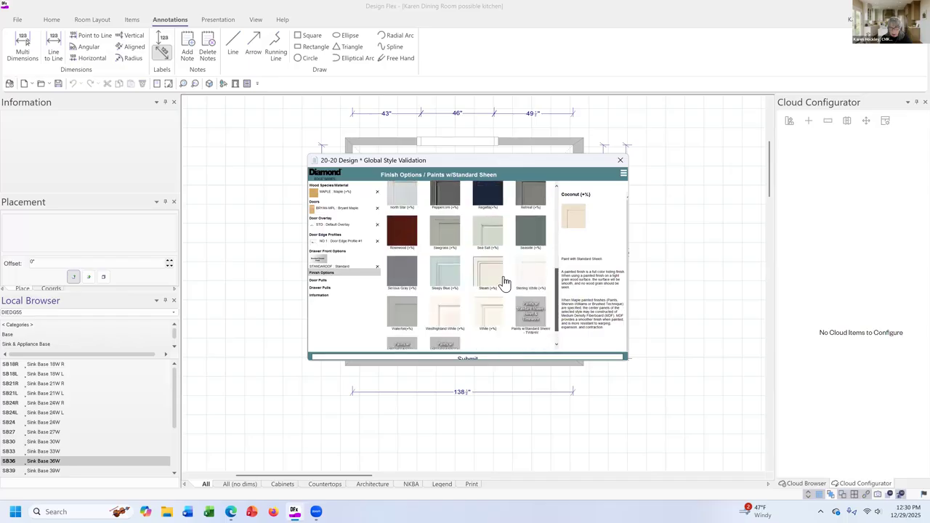
{"action": "scroll", "coordinate": [490, 267], "scroll_direction": "down", "scroll_amount": 1}
{"action": "left_click", "coordinate": [492, 268]}
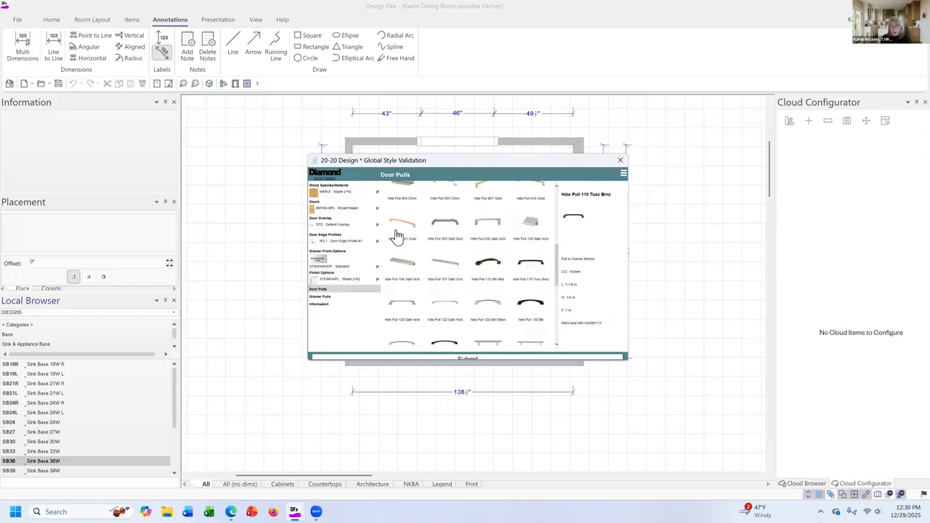
Select Hdw Pull 101 Gold as the door pull, submit the style selections and close Styles & Pricing.
{"action": "left_click", "coordinate": [398, 233]}
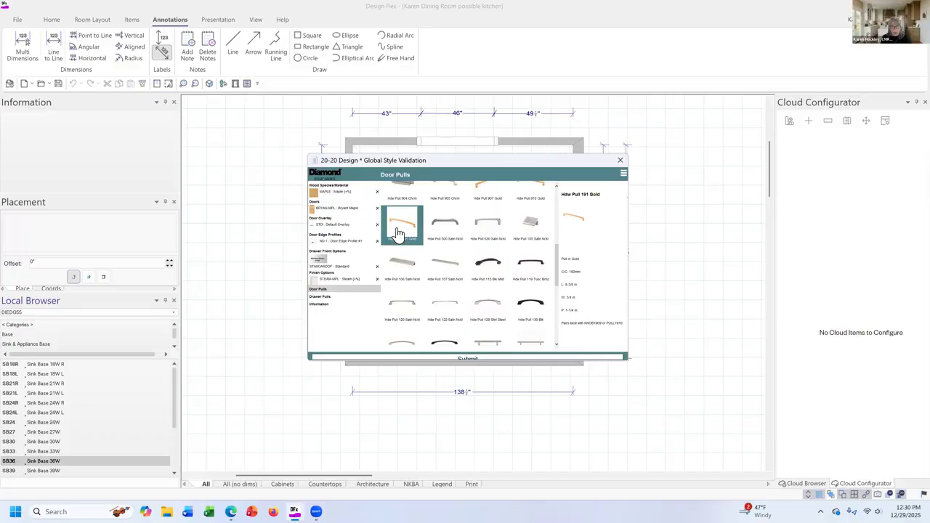
{"action": "left_click", "coordinate": [443, 359]}
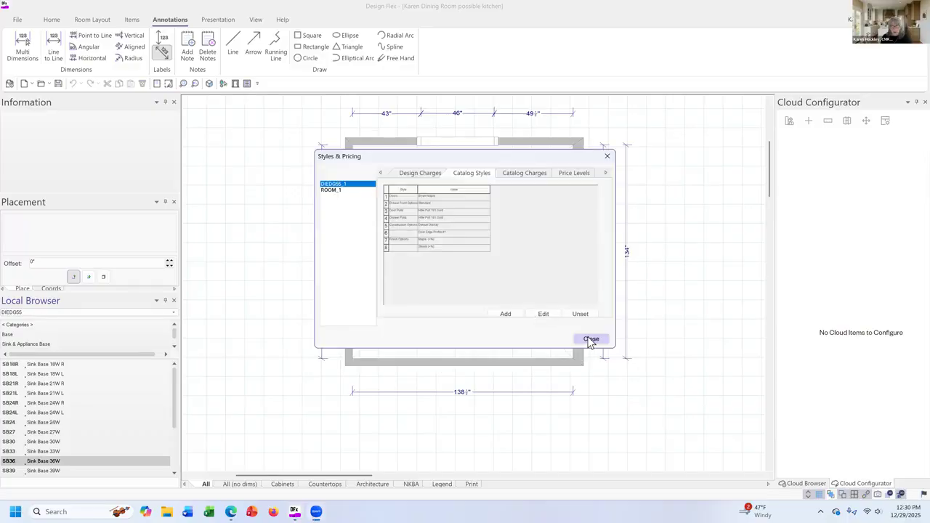
{"action": "left_click", "coordinate": [590, 340]}
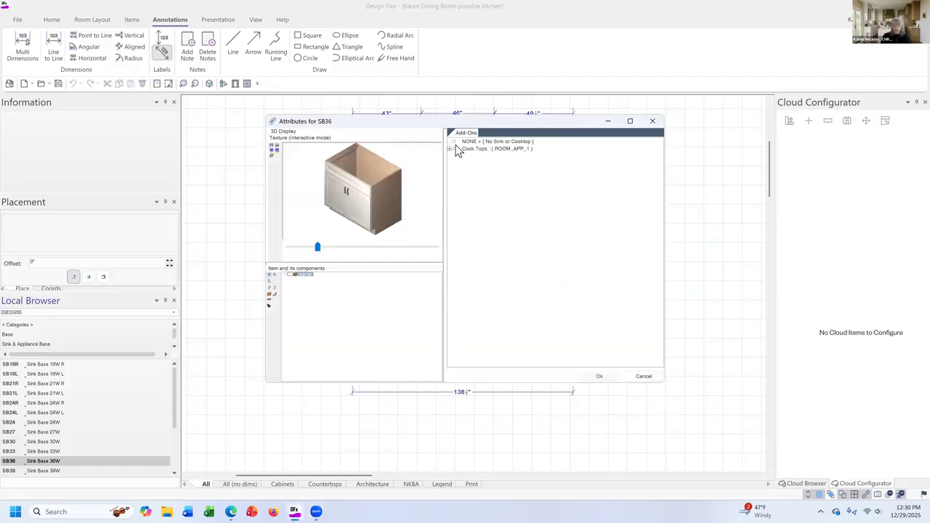
Set the SB36 add-on to NONE (No Sink or Cooktop) and accept the cabinet's attributes.
{"action": "left_click", "coordinate": [465, 143]}
{"action": "left_click", "coordinate": [454, 141]}
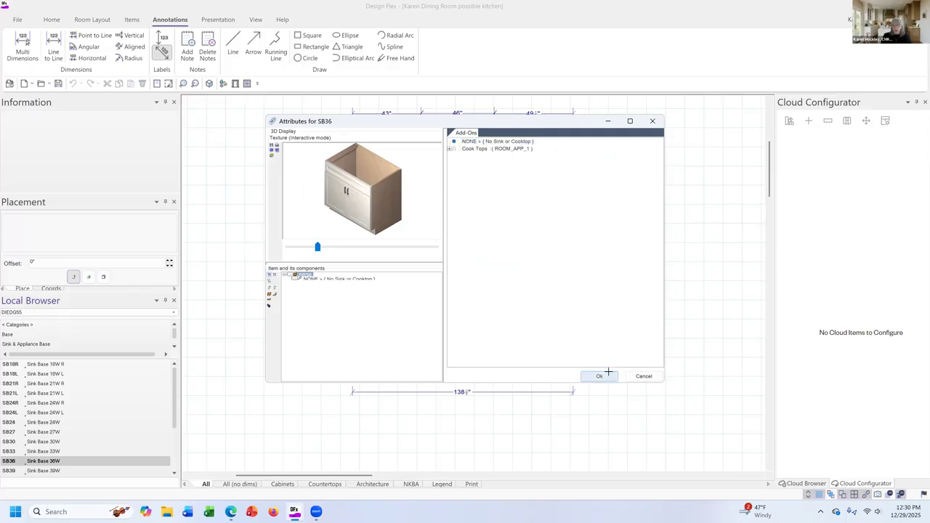
{"action": "left_click", "coordinate": [600, 376]}
Place the SB36 rotated a quarter turn in the room and move it against the right-hand wall at the 34" opening.
{"action": "right_click", "coordinate": [472, 279]}
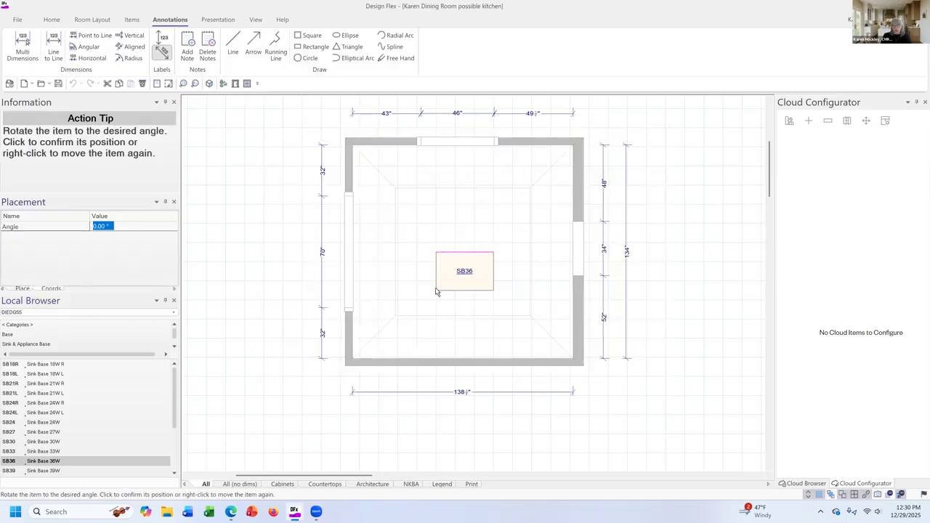
{"action": "left_click", "coordinate": [432, 298]}
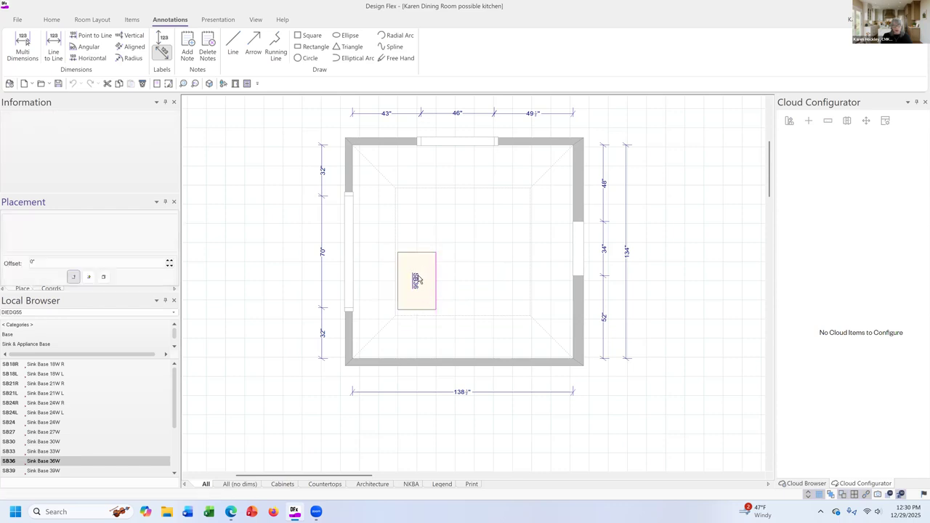
{"action": "right_click", "coordinate": [451, 289]}
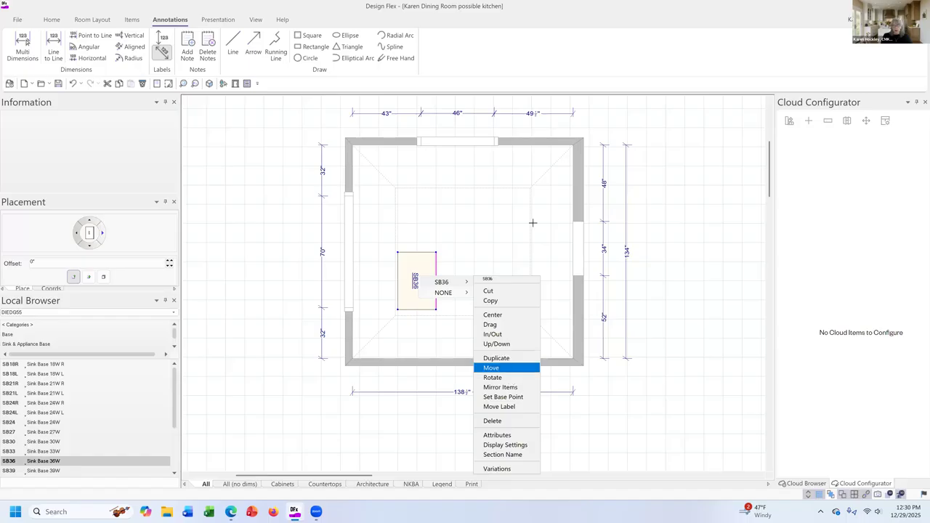
{"action": "left_click", "coordinate": [491, 368]}
{"action": "left_click", "coordinate": [572, 246]}
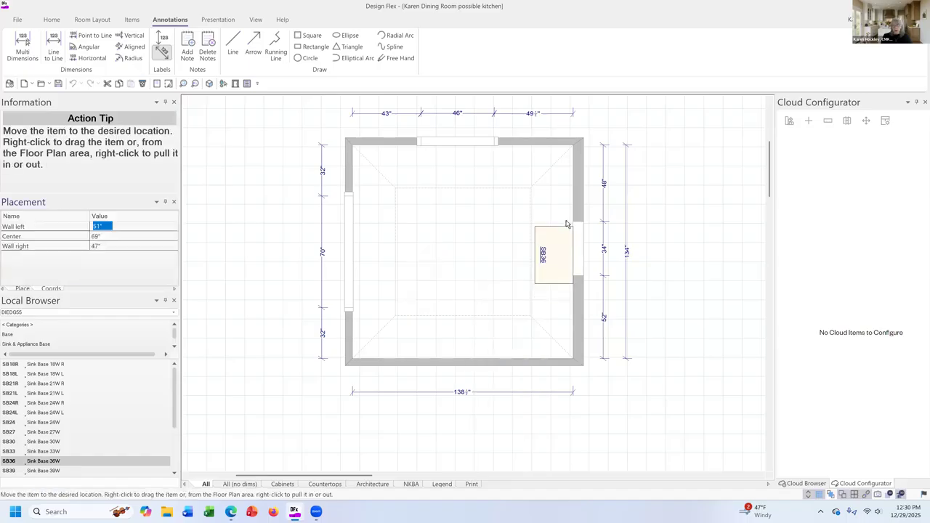
{"action": "left_click", "coordinate": [565, 222]}
Center the SB36 sink base on the 34" opening in the right-hand wall.
{"action": "right_click", "coordinate": [550, 251]}
{"action": "mouse_move", "coordinate": [571, 252]}
{"action": "left_click", "coordinate": [631, 284]}
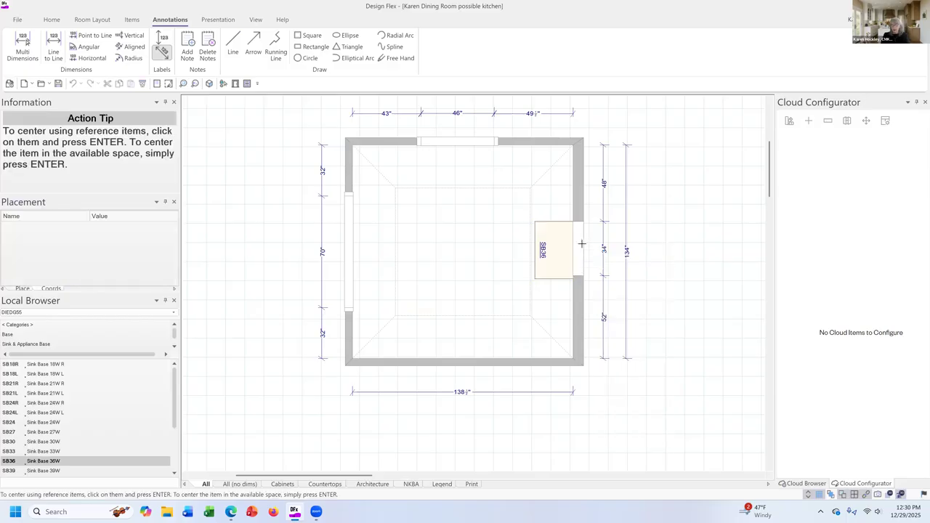
{"action": "key", "text": "Return"}
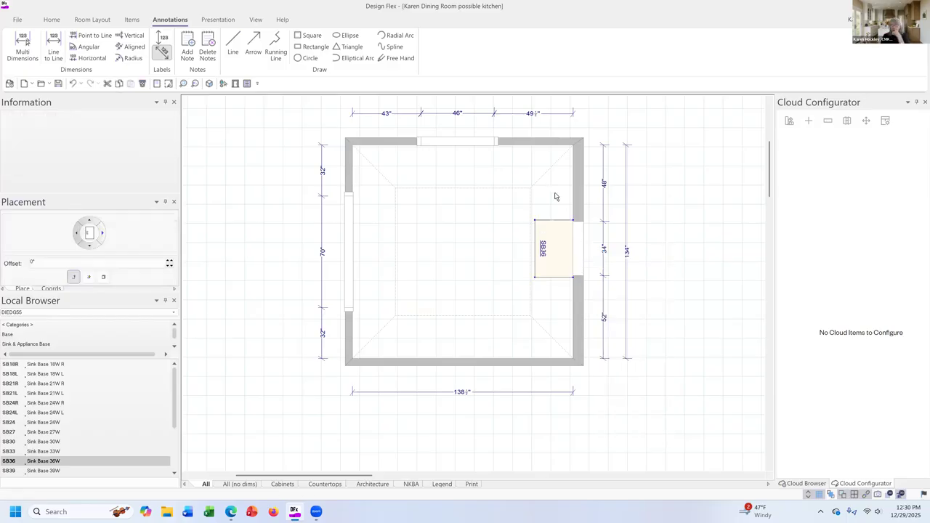
Turn off the Inside placement zone in the properties of Wall 1, the upper wall of the plan.
{"action": "left_click", "coordinate": [554, 196]}
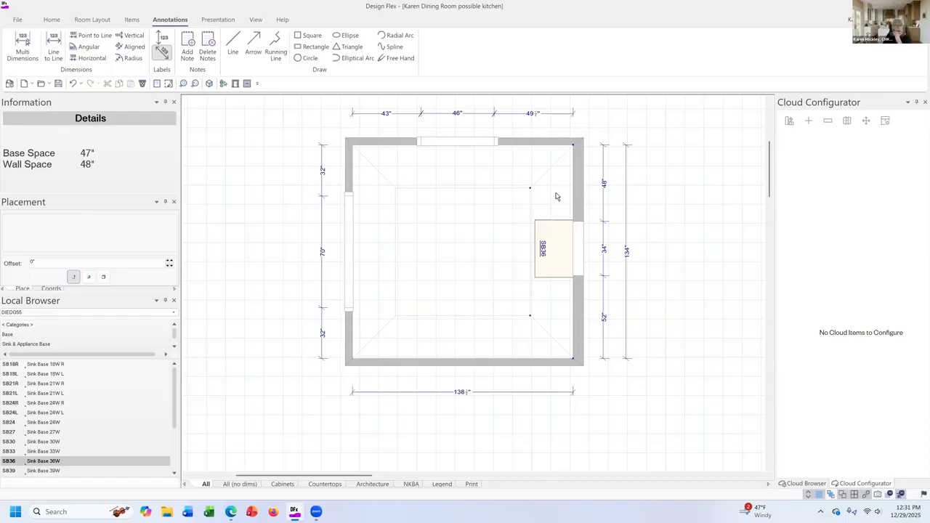
{"action": "right_click", "coordinate": [510, 143]}
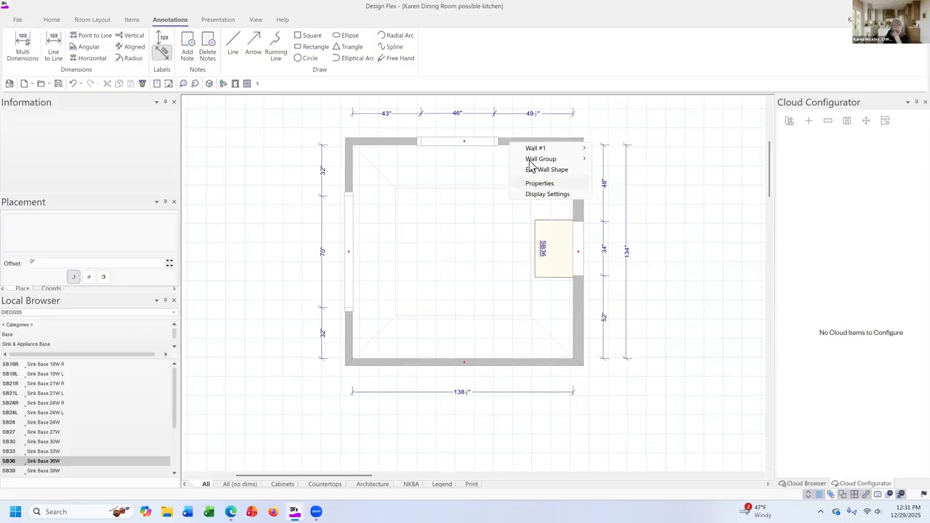
{"action": "left_click", "coordinate": [519, 182]}
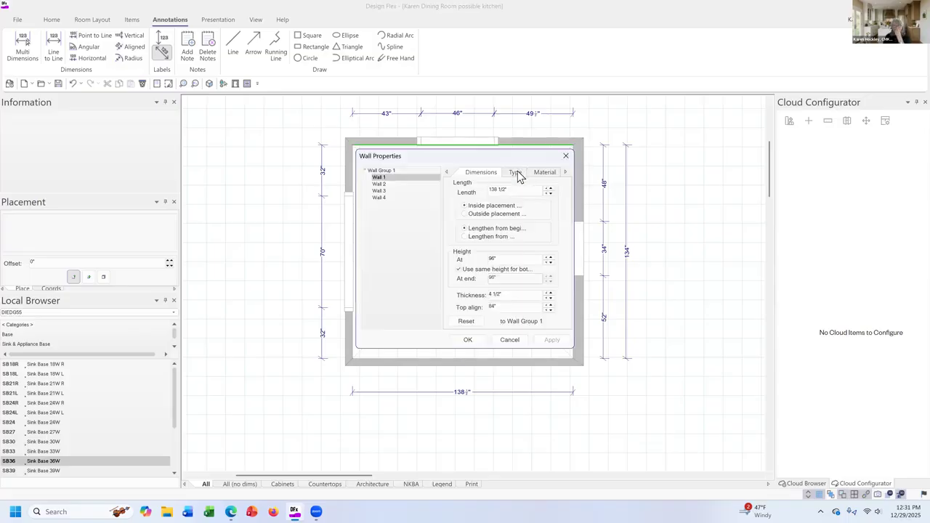
{"action": "left_click", "coordinate": [470, 239]}
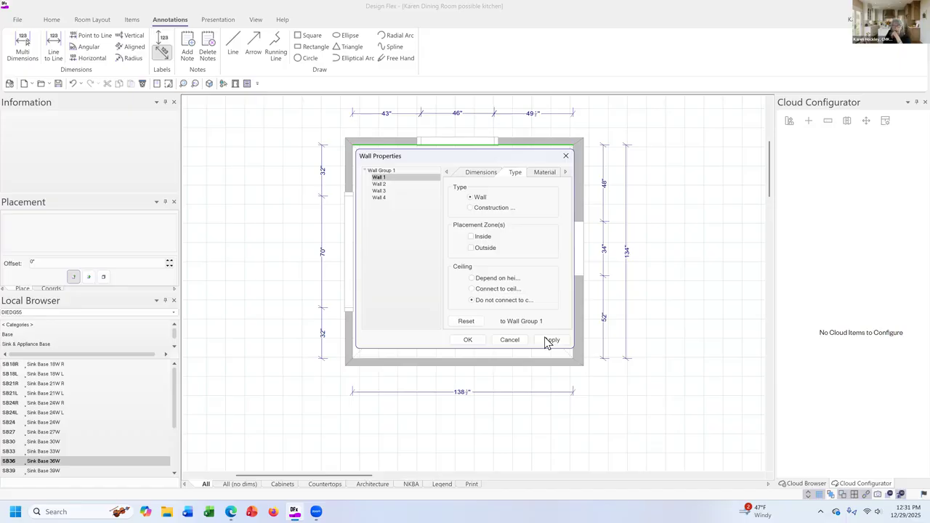
{"action": "left_click", "coordinate": [468, 340]}
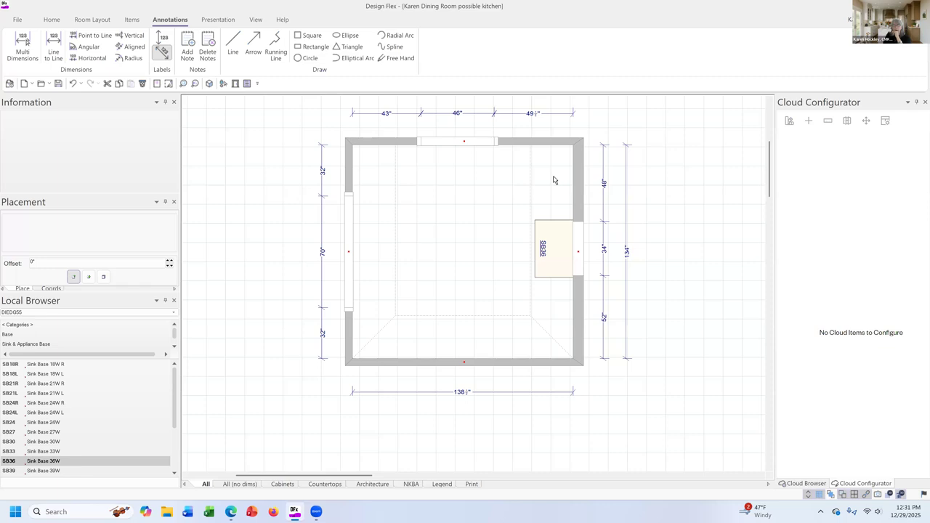
Check the available base and wall space on both sides of the SB36 and along the lower wall.
{"action": "left_click", "coordinate": [546, 172]}
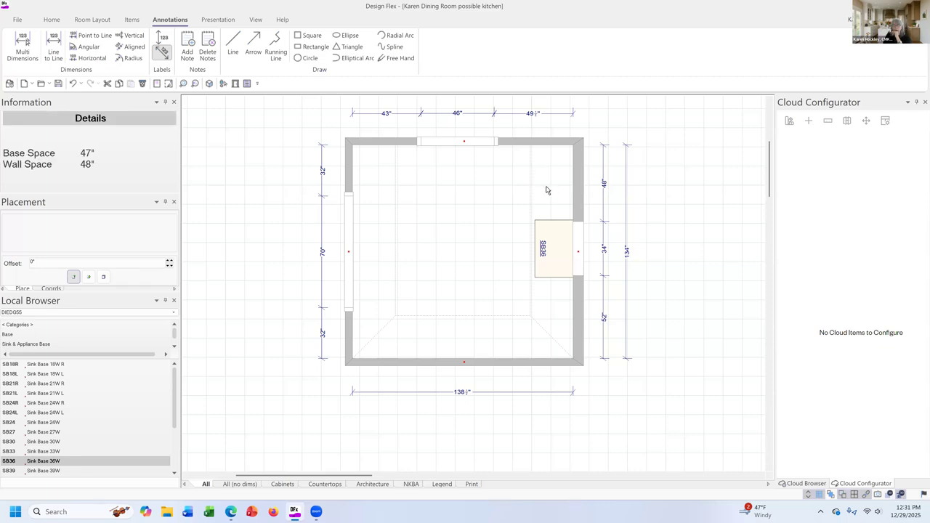
{"action": "left_click", "coordinate": [547, 313]}
{"action": "left_click", "coordinate": [445, 328]}
{"action": "left_click", "coordinate": [442, 338]}
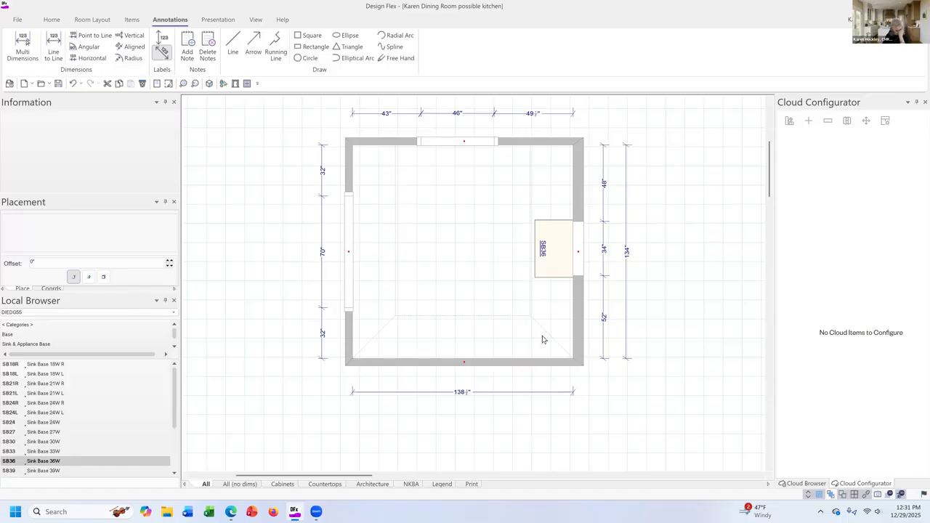
Browse the Base Corner cabinets with Easy Reach/90 Full Height Door w/Accessories to Base Easy Reach w/ Lazy Susan Solid Wood.
{"action": "left_click", "coordinate": [42, 325]}
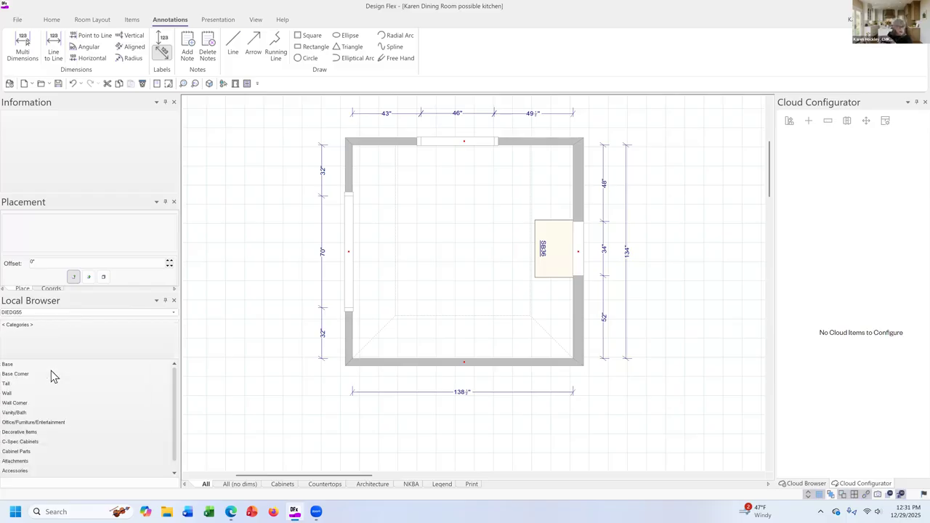
{"action": "left_click", "coordinate": [51, 374]}
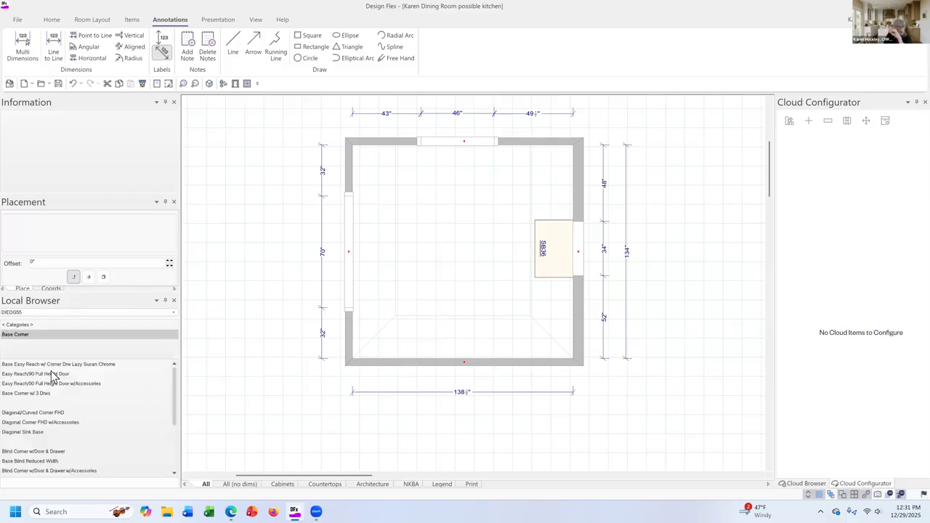
{"action": "left_click", "coordinate": [52, 375]}
{"action": "left_click", "coordinate": [54, 383]}
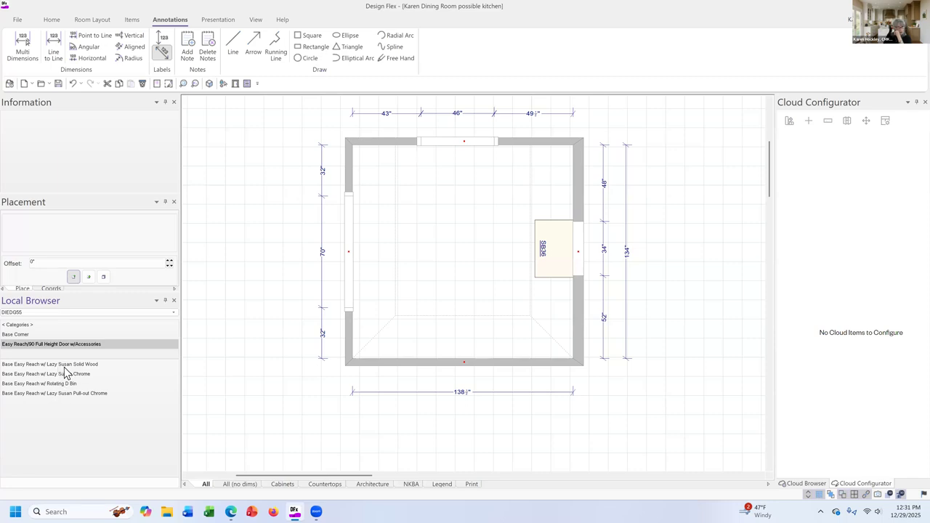
{"action": "left_click", "coordinate": [63, 366]}
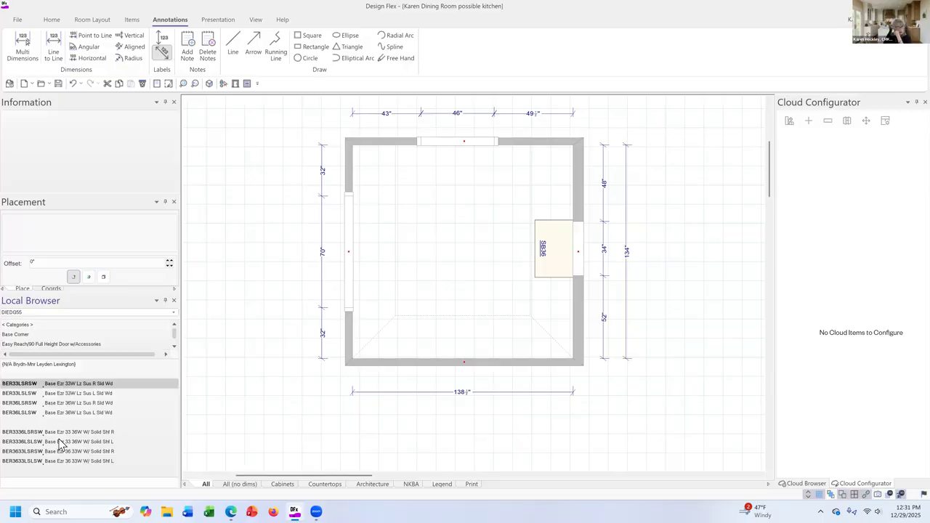
Preview BER3336LSLSW and BER3633LSRSW, rotate the 3D preview, and choose BER3633LSRSW for placement.
{"action": "left_click", "coordinate": [62, 441]}
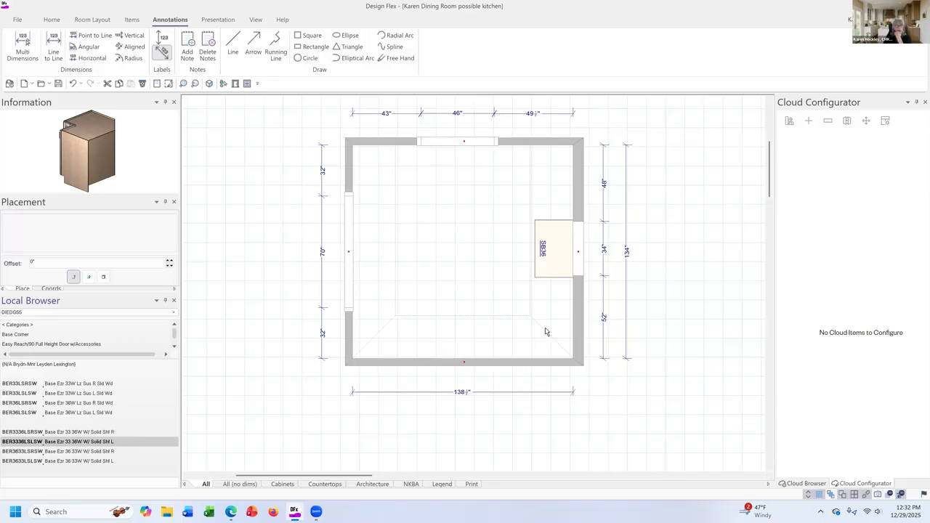
{"action": "left_click", "coordinate": [71, 451]}
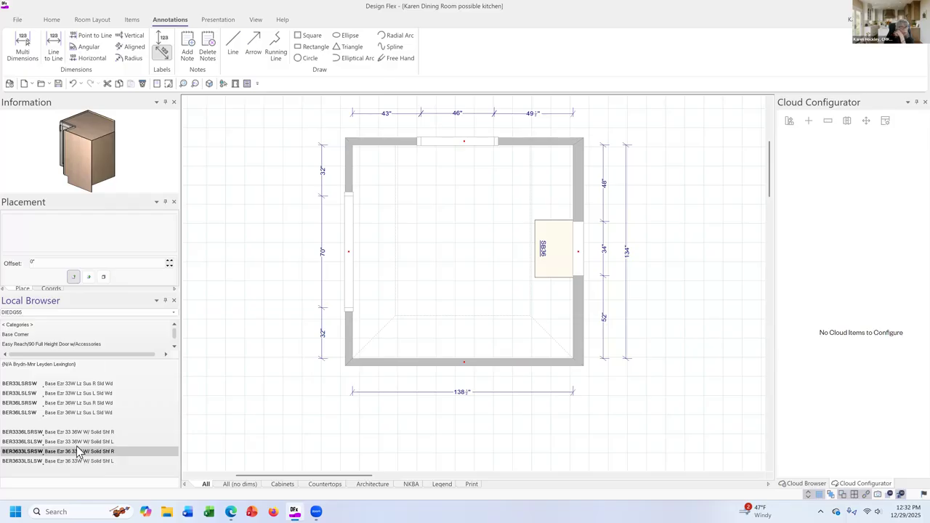
{"action": "left_click_drag", "start_coordinate": [104, 174], "coordinate": [99, 165]}
{"action": "double_click", "coordinate": [104, 454]}
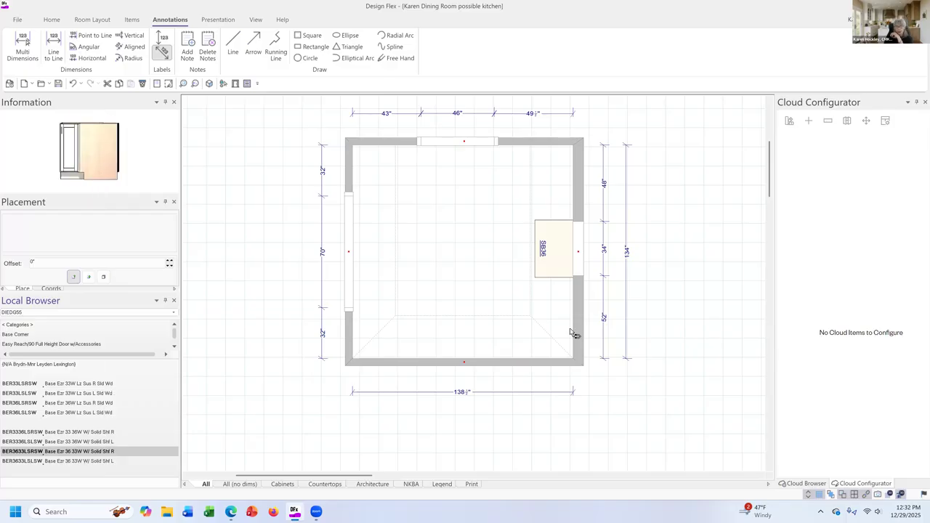
Place the BER3633LSRSW in the room's lower-right corner and check the base space between it and the SB36.
{"action": "left_click", "coordinate": [458, 334]}
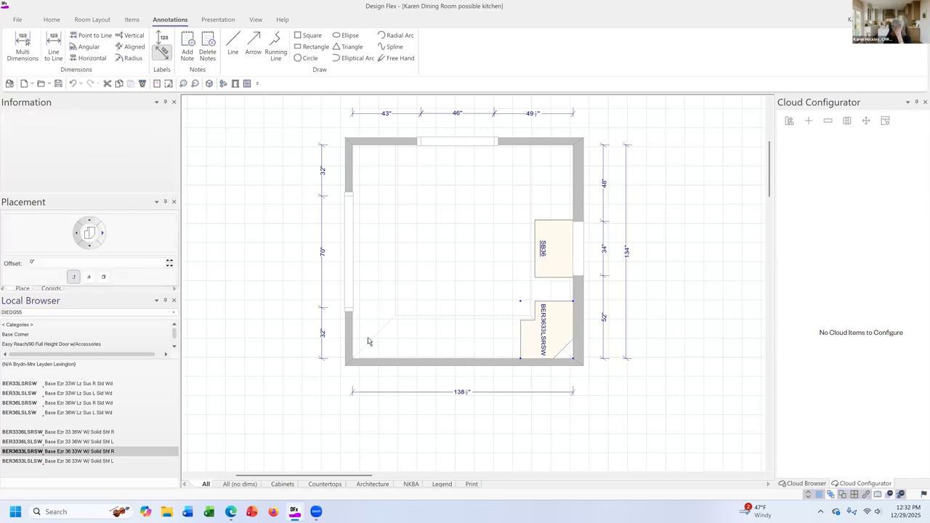
{"action": "left_click", "coordinate": [554, 289]}
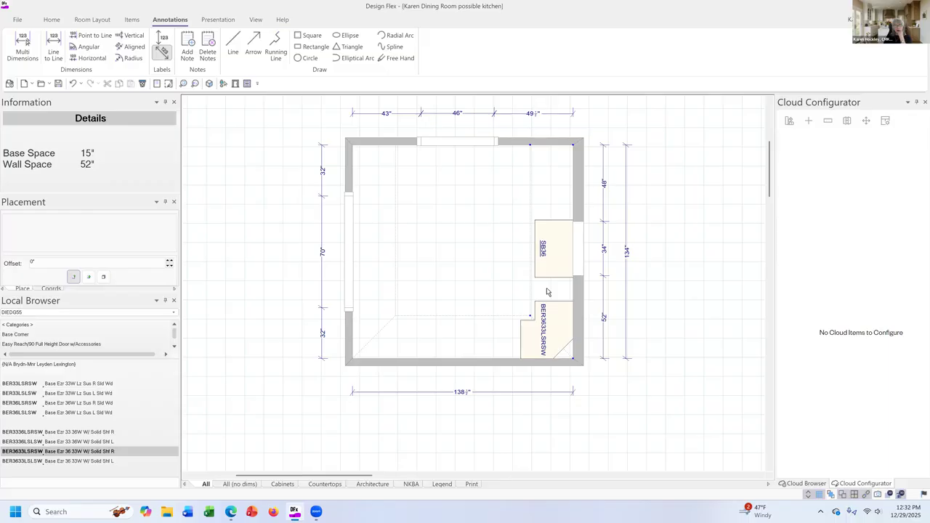
Place a B3D15 three-drawer base from the Drawer Base category between the SB36 and the corner cabinet.
{"action": "left_click", "coordinate": [43, 324]}
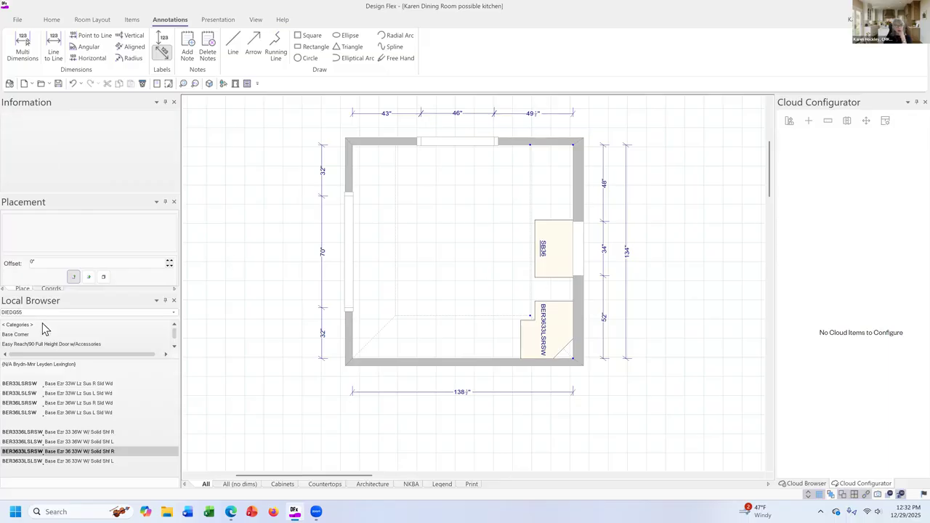
{"action": "left_click", "coordinate": [40, 362]}
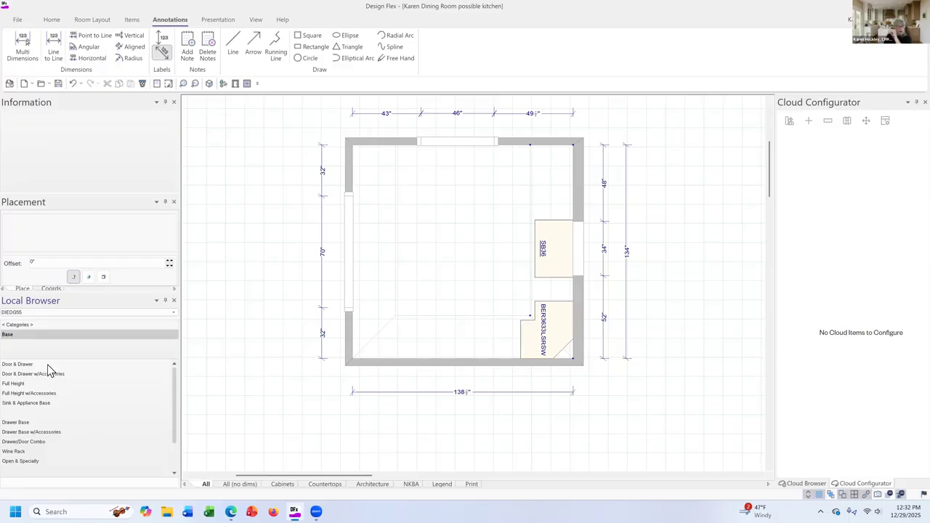
{"action": "left_click", "coordinate": [41, 423]}
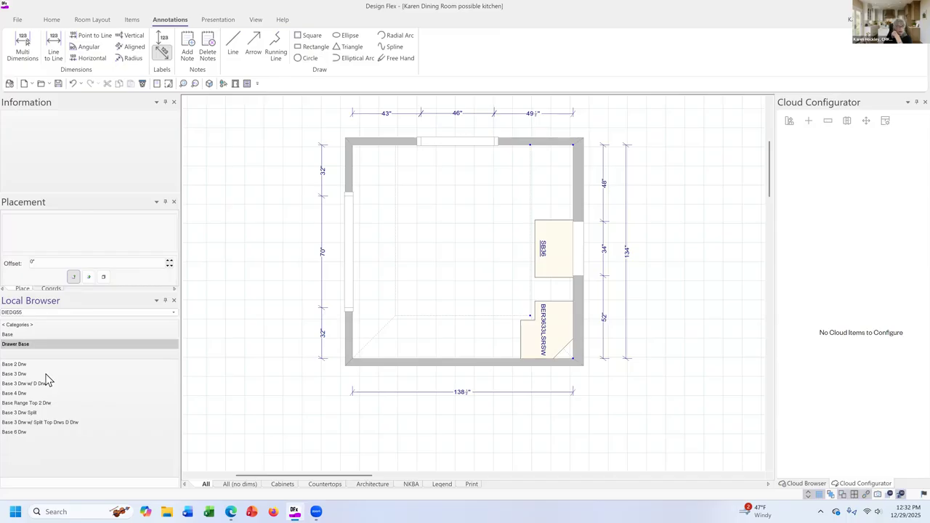
{"action": "left_click", "coordinate": [46, 373]}
{"action": "left_click", "coordinate": [88, 372]}
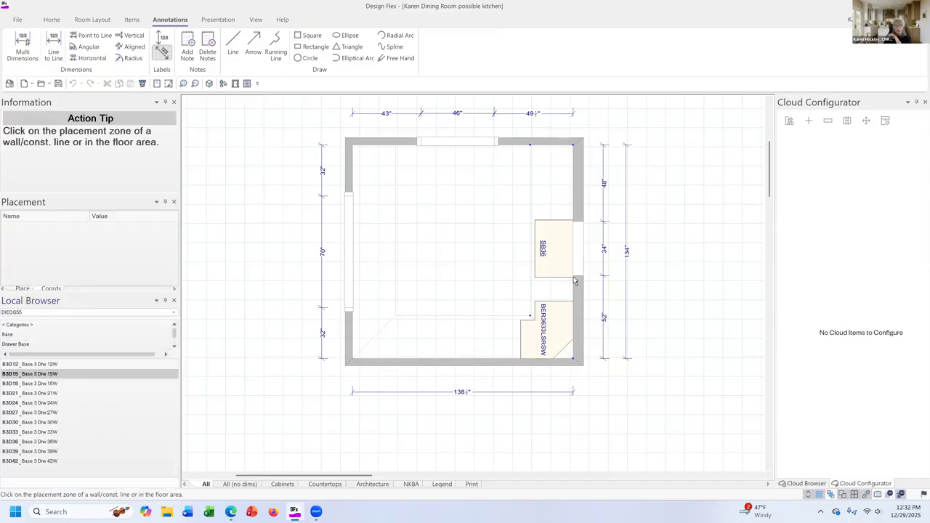
{"action": "left_click", "coordinate": [574, 281]}
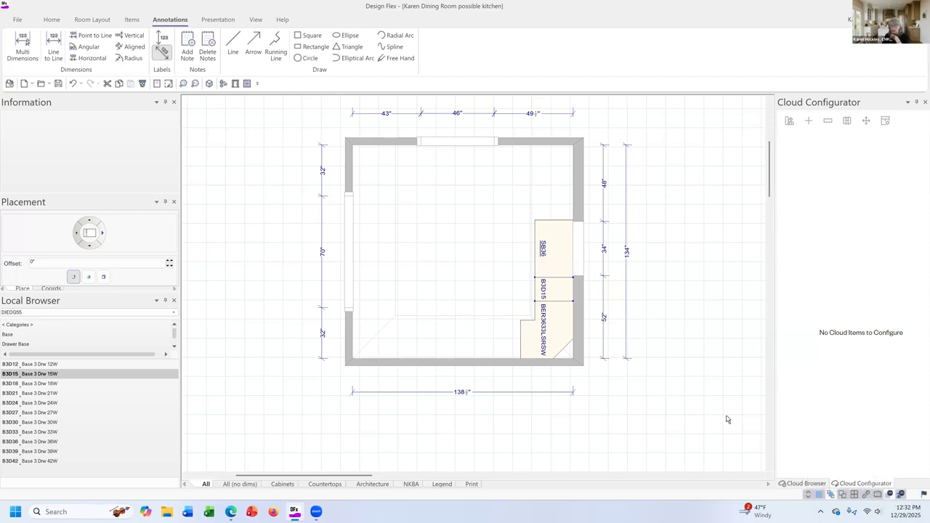
Move the camera outside the left wall's opening, at about X 57", Y 129", and rotate it to about 350° toward the cabinets.
{"action": "scroll", "coordinate": [723, 412], "scroll_direction": "down", "scroll_amount": 2}
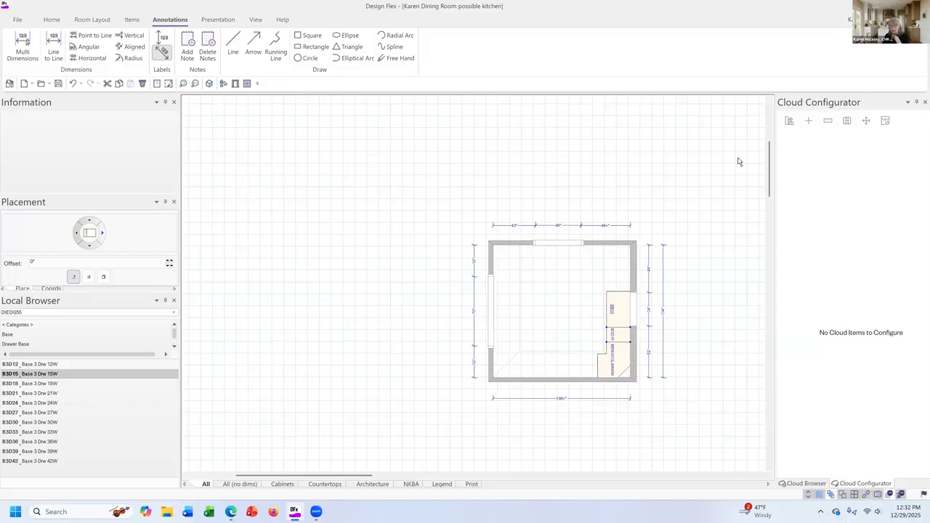
{"action": "scroll", "coordinate": [772, 193], "scroll_direction": "down", "scroll_amount": 2}
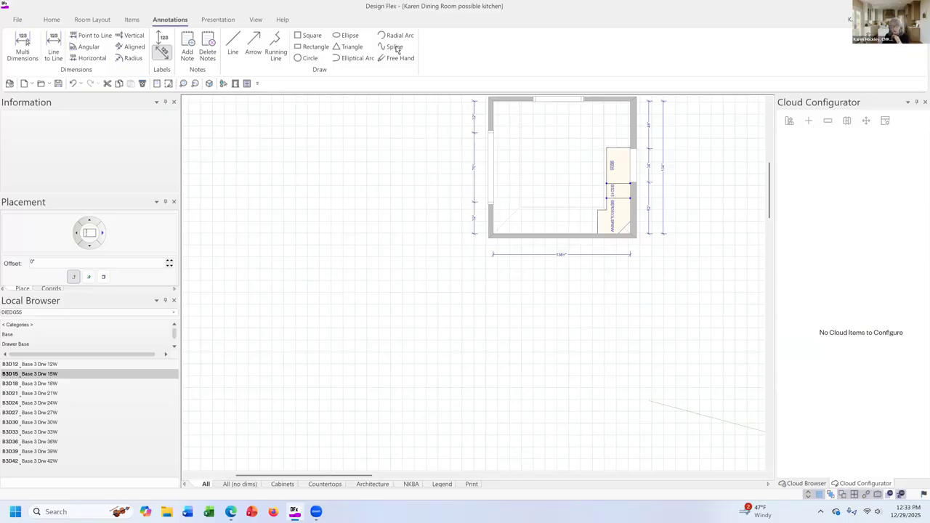
{"action": "left_click_drag", "start_coordinate": [366, 476], "coordinate": [432, 475]}
{"action": "right_click", "coordinate": [579, 456]}
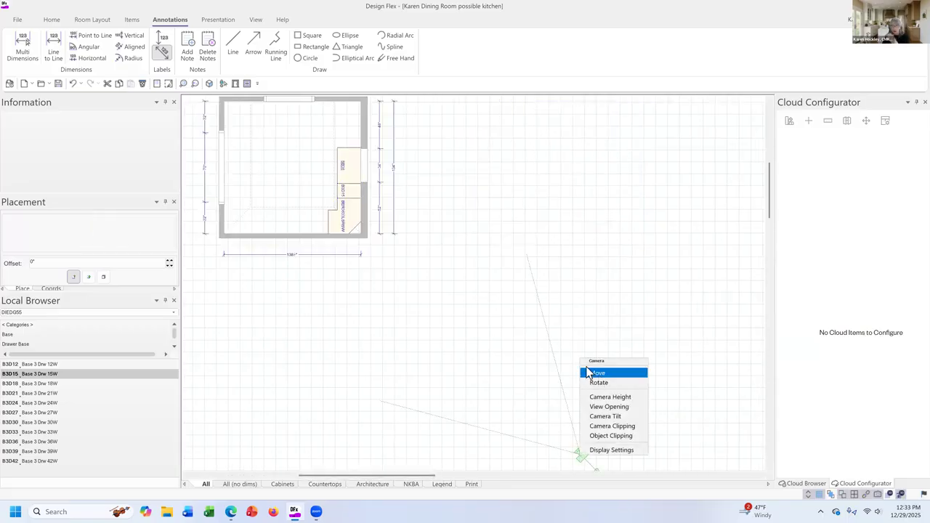
{"action": "left_click", "coordinate": [597, 372]}
{"action": "left_click_drag", "start_coordinate": [416, 476], "coordinate": [354, 458]}
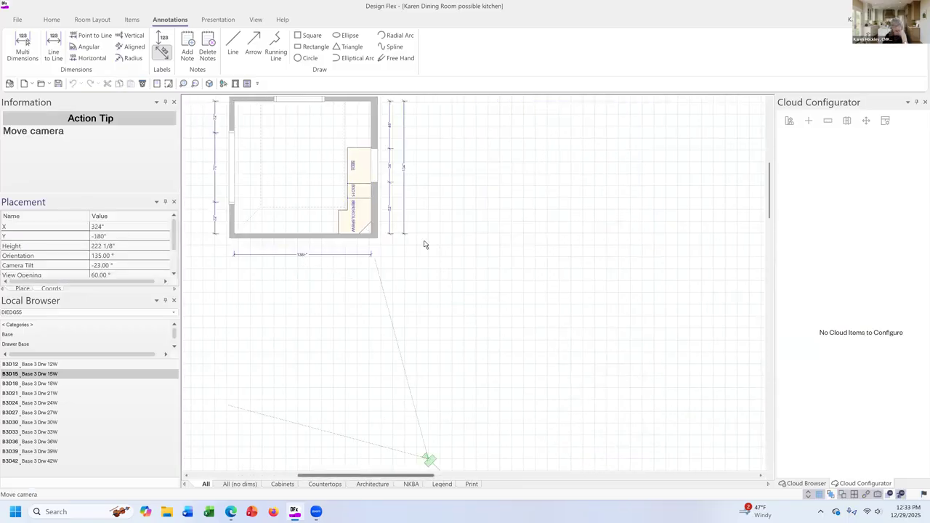
{"action": "left_click", "coordinate": [418, 157]}
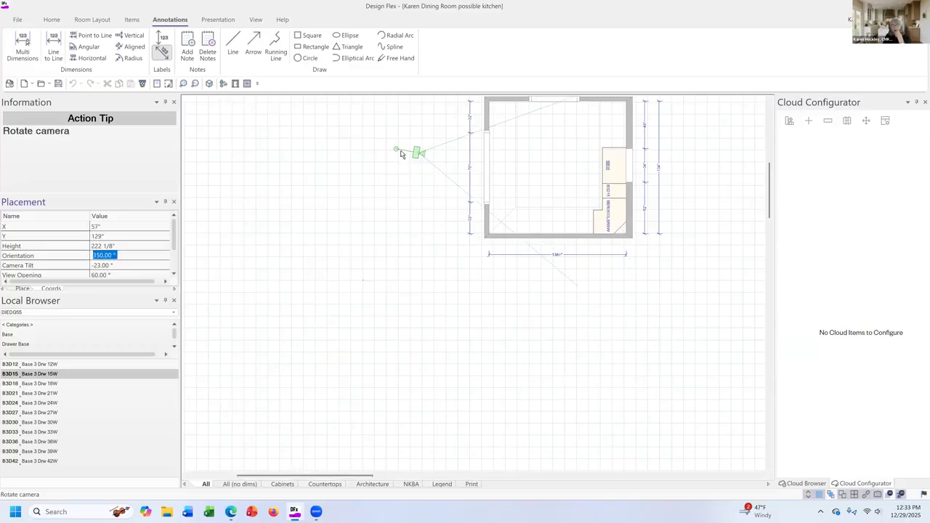
{"action": "left_click", "coordinate": [400, 151]}
Set the camera height to 60" and the camera clipping distance just inside the left wall's opening.
{"action": "right_click", "coordinate": [418, 157]}
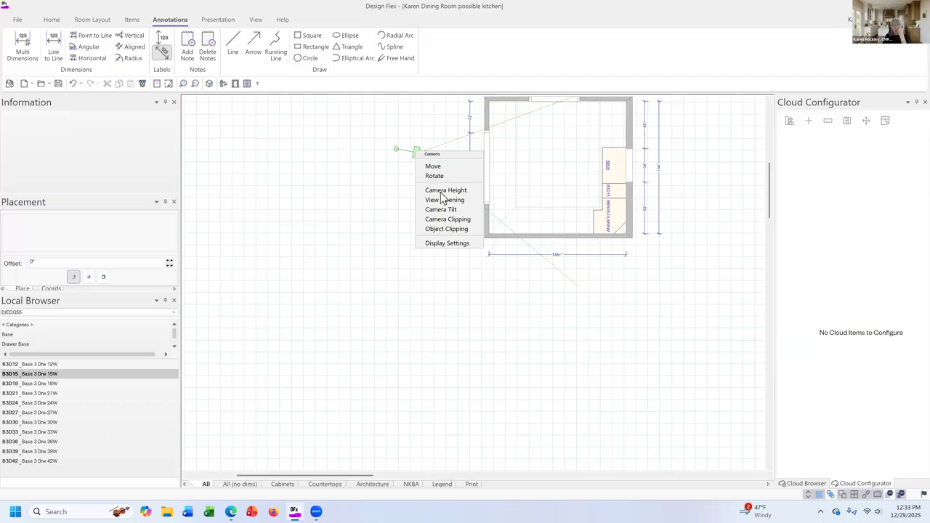
{"action": "left_click", "coordinate": [443, 190]}
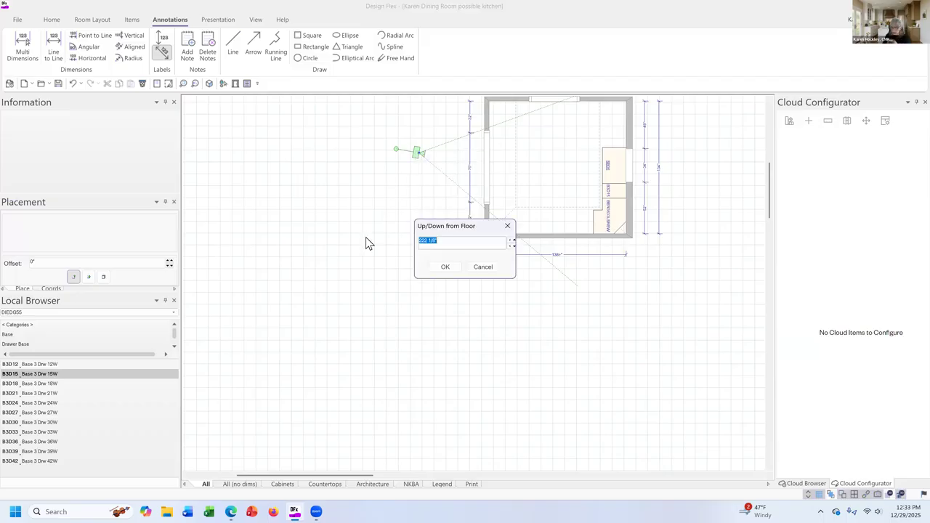
{"action": "type", "text": "60"}
{"action": "left_click", "coordinate": [444, 266]}
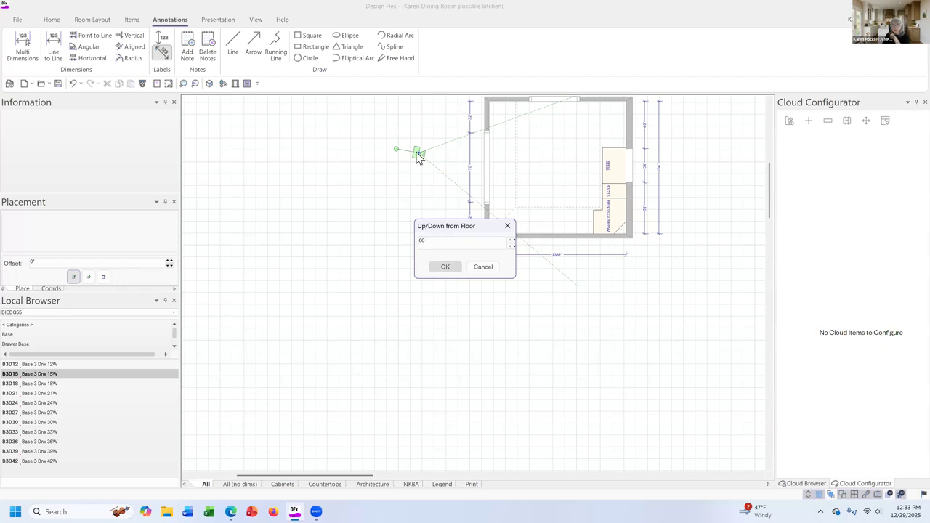
{"action": "right_click", "coordinate": [417, 152]}
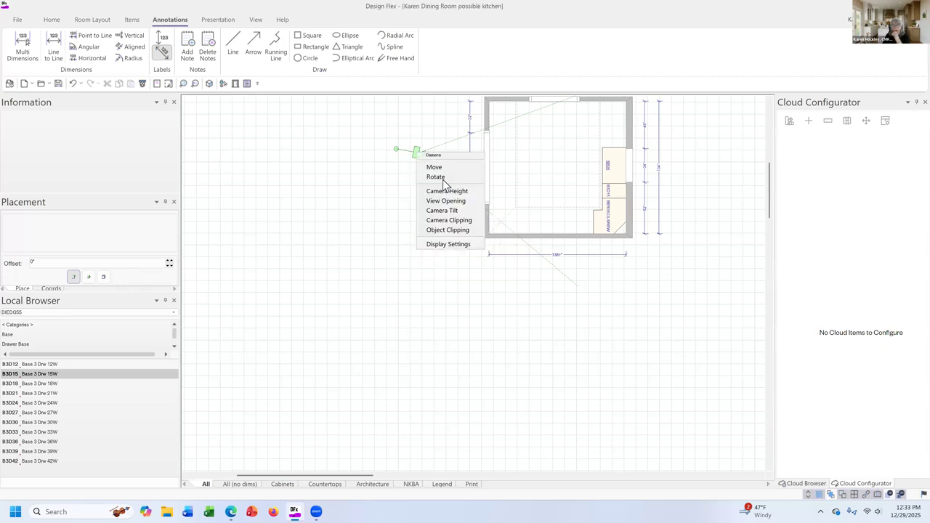
{"action": "left_click", "coordinate": [458, 219]}
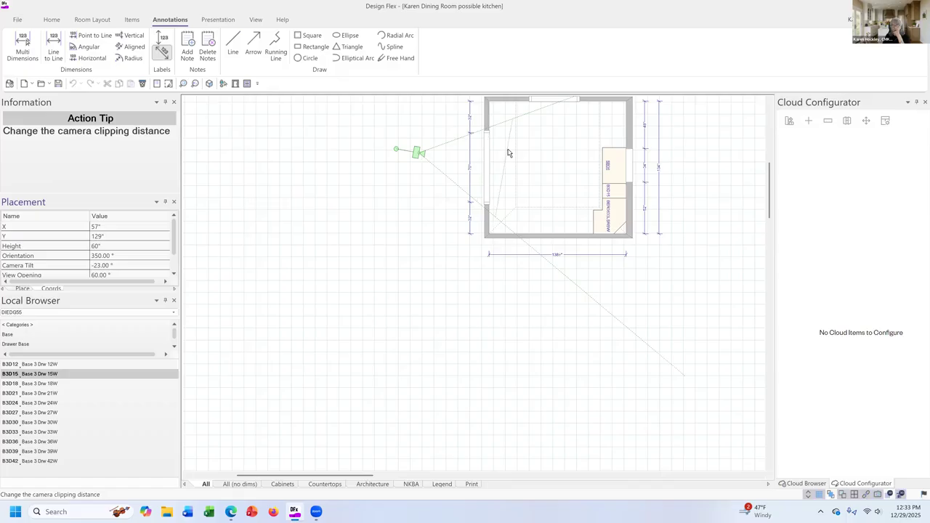
Render the room in 3D, frame the base cabinets and the window above them, and set the display mode to Hidden line.
{"action": "left_click", "coordinate": [209, 83]}
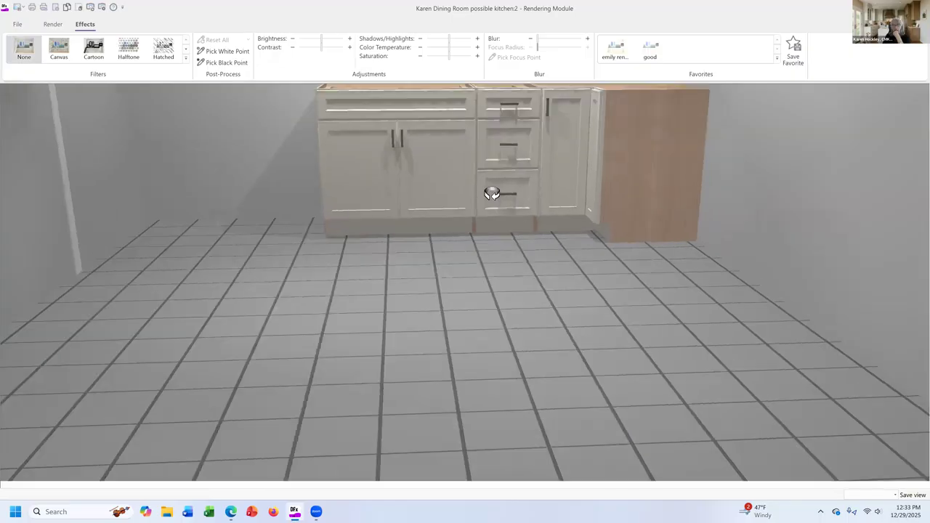
{"action": "left_click_drag", "start_coordinate": [492, 193], "coordinate": [484, 198]}
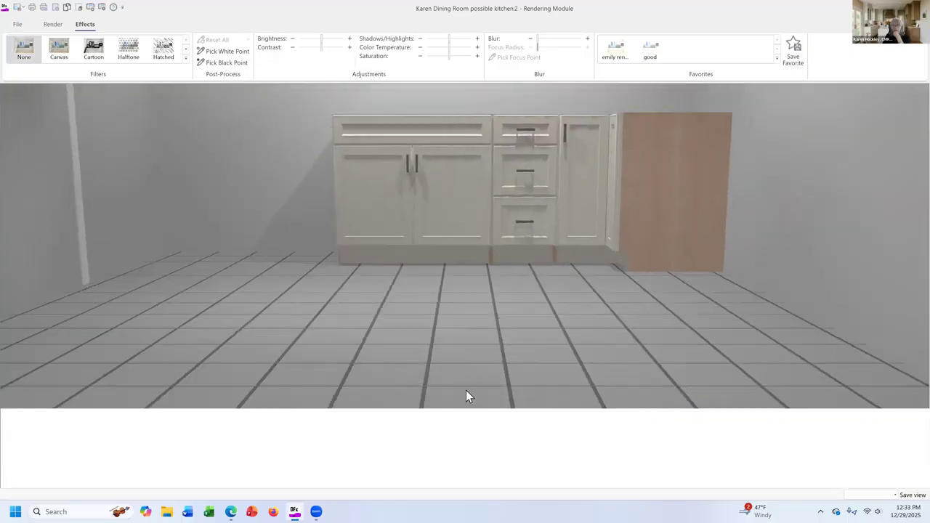
{"action": "mouse_move", "coordinate": [471, 445]}
{"action": "left_click_drag", "start_coordinate": [470, 440], "coordinate": [539, 326]}
{"action": "mouse_move", "coordinate": [460, 440]}
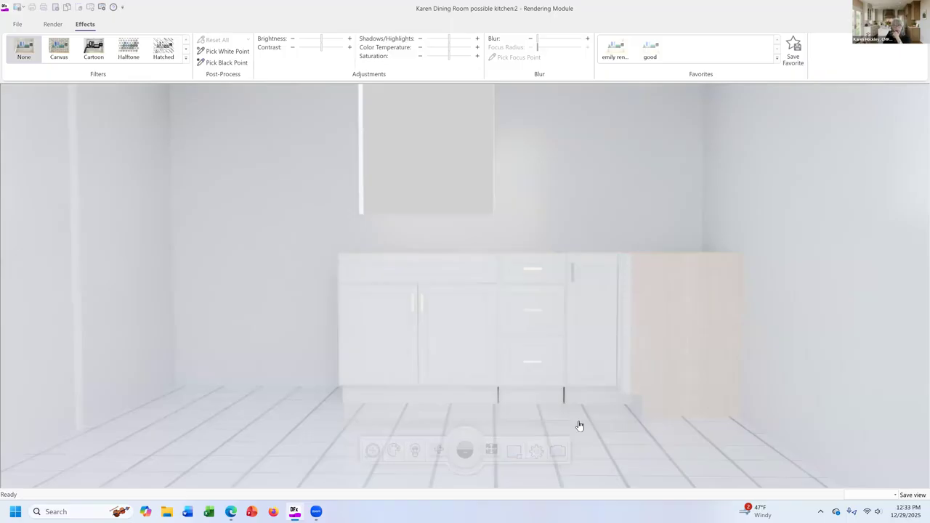
{"action": "left_click", "coordinate": [536, 451]}
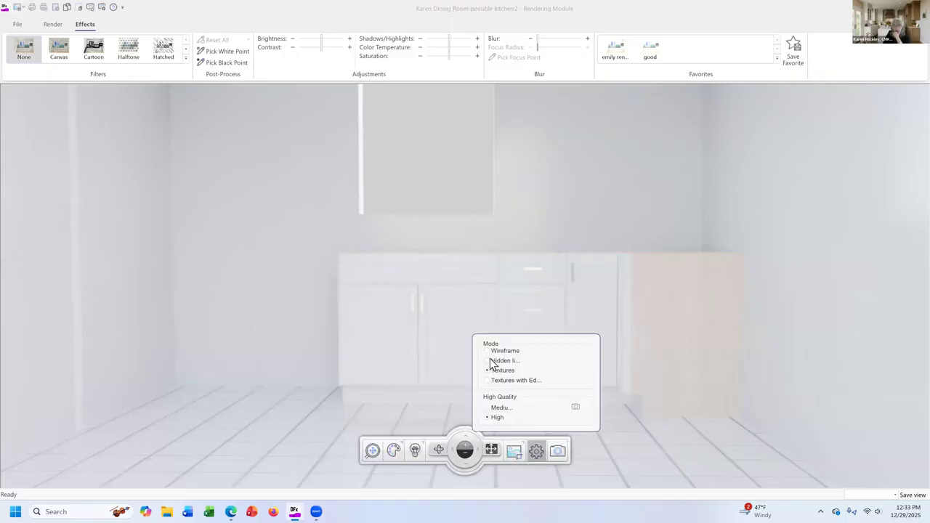
{"action": "left_click", "coordinate": [488, 360]}
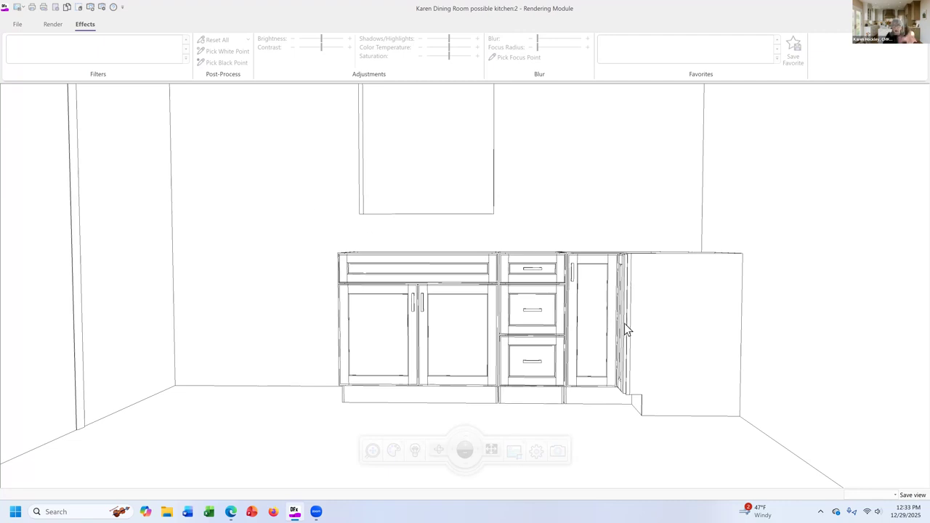
Examine the base cabinets in the hidden-line view from the front, the sink end and slightly above.
{"action": "mouse_move", "coordinate": [619, 322]}
{"action": "middle_mouse_down"}
{"action": "mouse_move", "coordinate": [450, 323]}
{"action": "mouse_move", "coordinate": [624, 328]}
{"action": "mouse_move", "coordinate": [620, 315]}
{"action": "middle_mouse_up"}
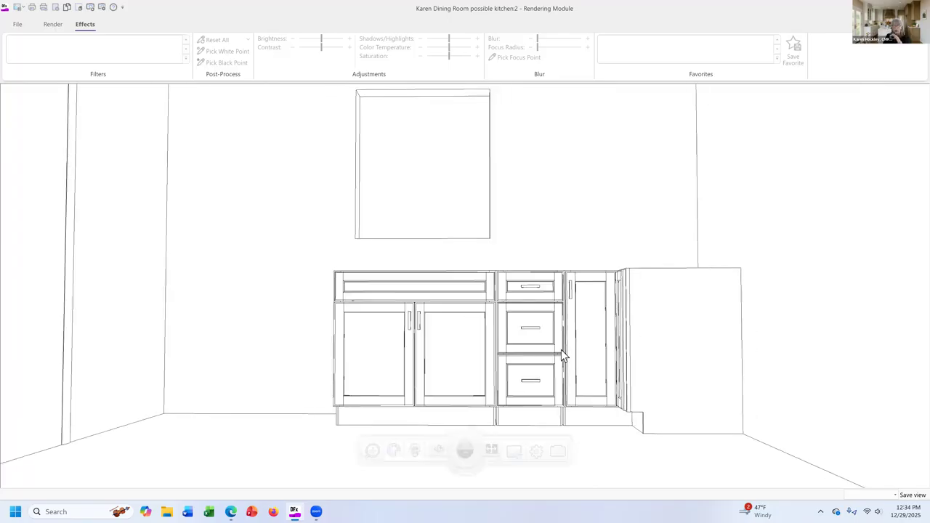
{"action": "middle_click_drag", "start_coordinate": [554, 348], "coordinate": [602, 353]}
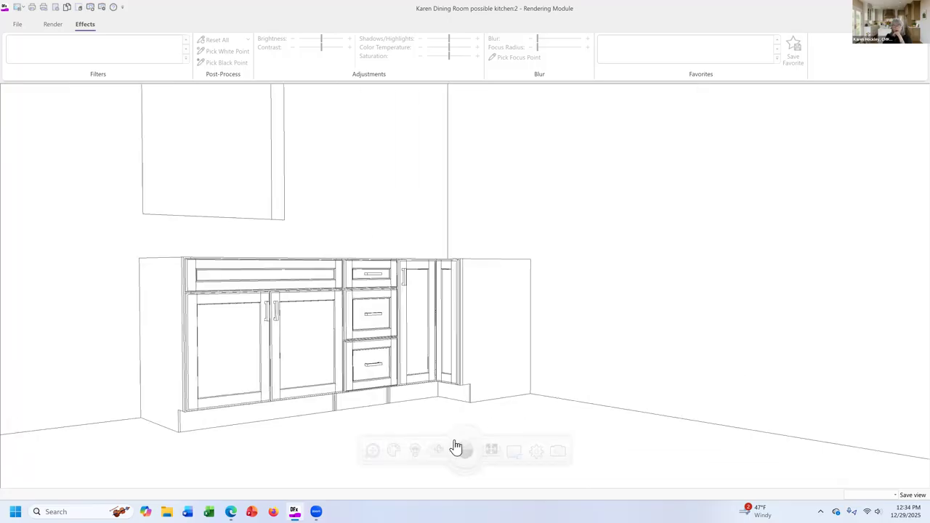
{"action": "middle_click_drag", "start_coordinate": [508, 403], "coordinate": [569, 409]}
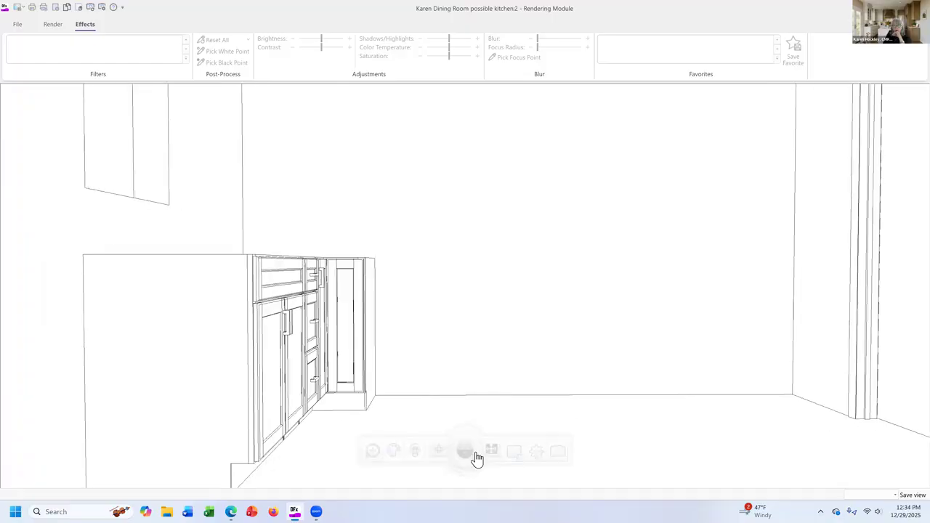
{"action": "left_click", "coordinate": [467, 452]}
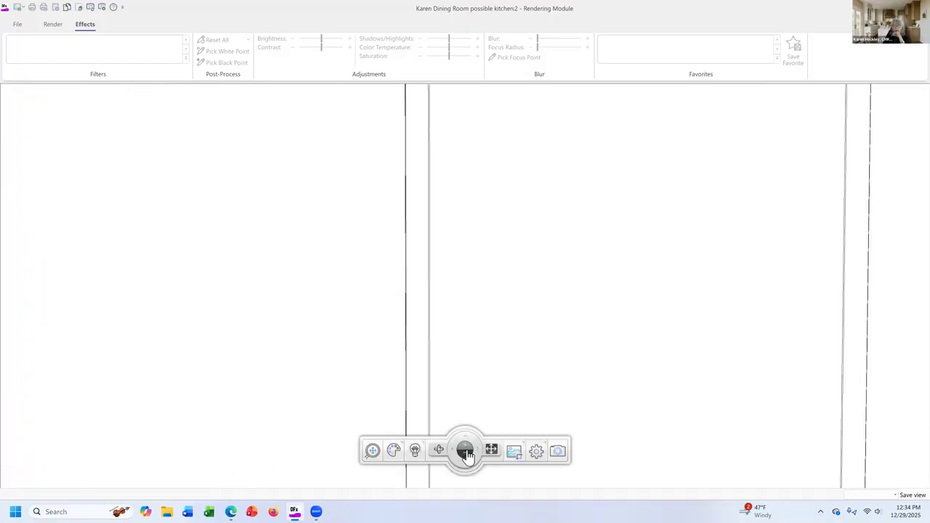
{"action": "left_click", "coordinate": [465, 451]}
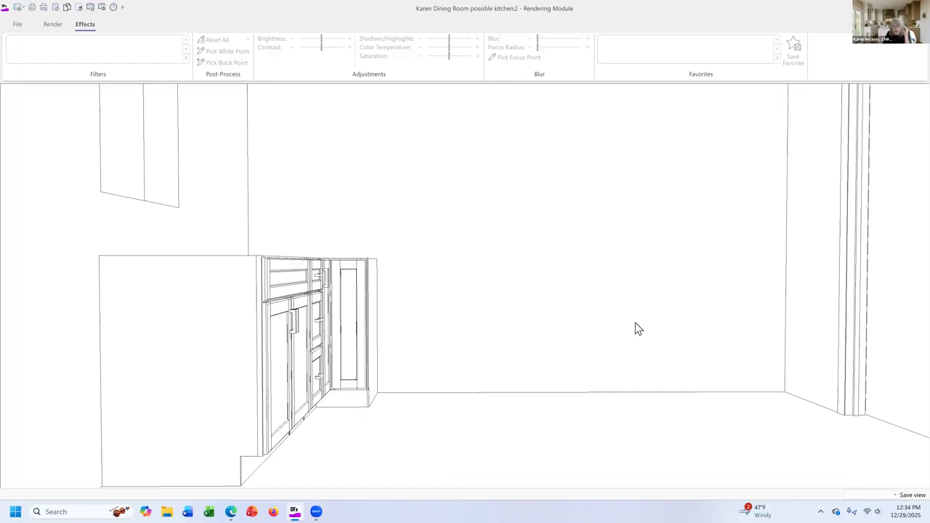
{"action": "middle_click_drag", "start_coordinate": [621, 298], "coordinate": [620, 308]}
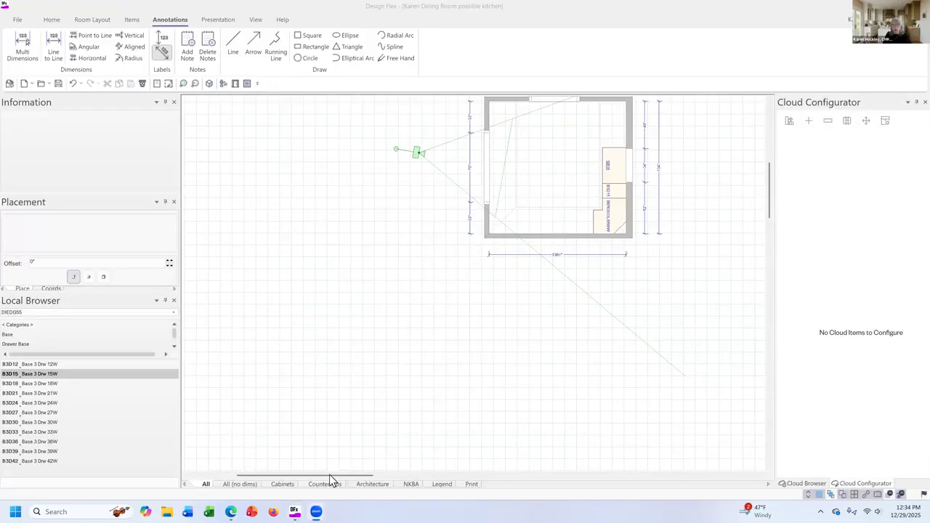
Return to the floor plan and check the base and wall space between the SB36 and the upper wall.
{"action": "left_click_drag", "start_coordinate": [329, 476], "coordinate": [368, 476]}
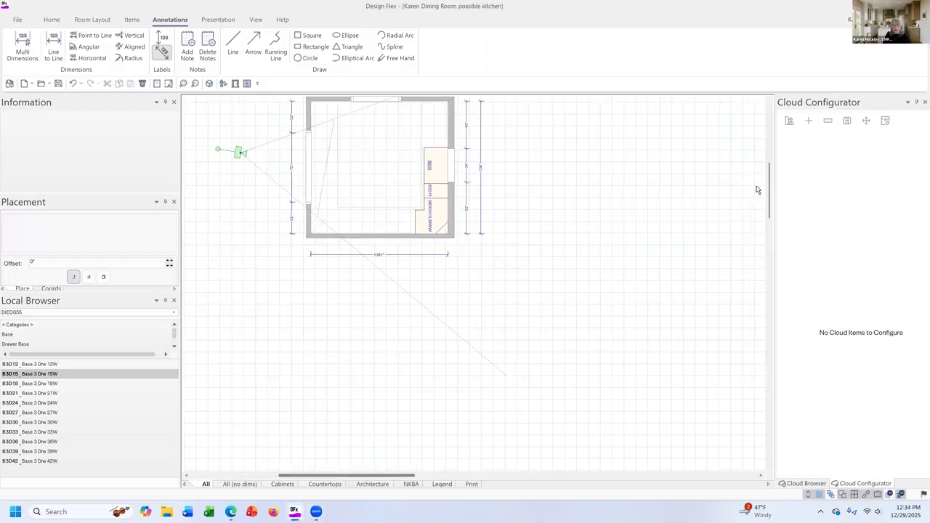
{"action": "scroll", "coordinate": [749, 183], "scroll_direction": "up", "scroll_amount": 3}
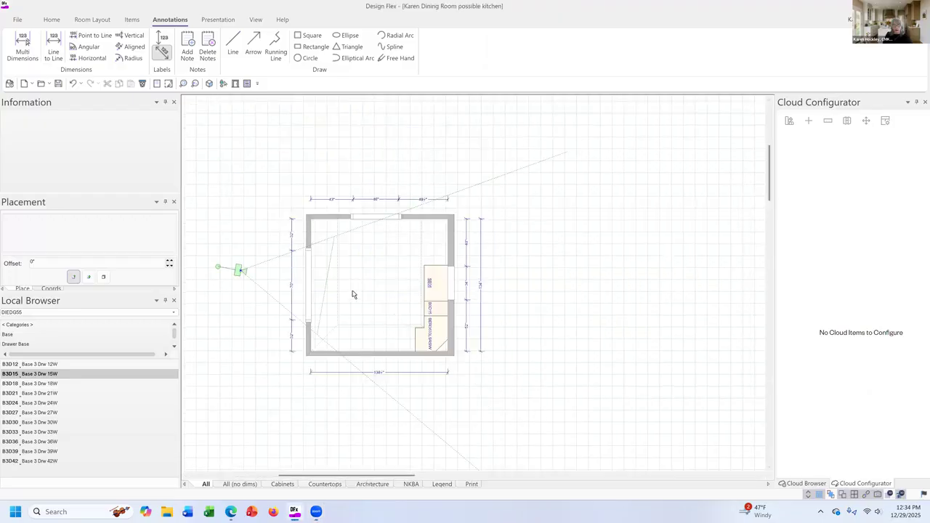
{"action": "scroll", "coordinate": [353, 294], "scroll_direction": "up", "scroll_amount": 3}
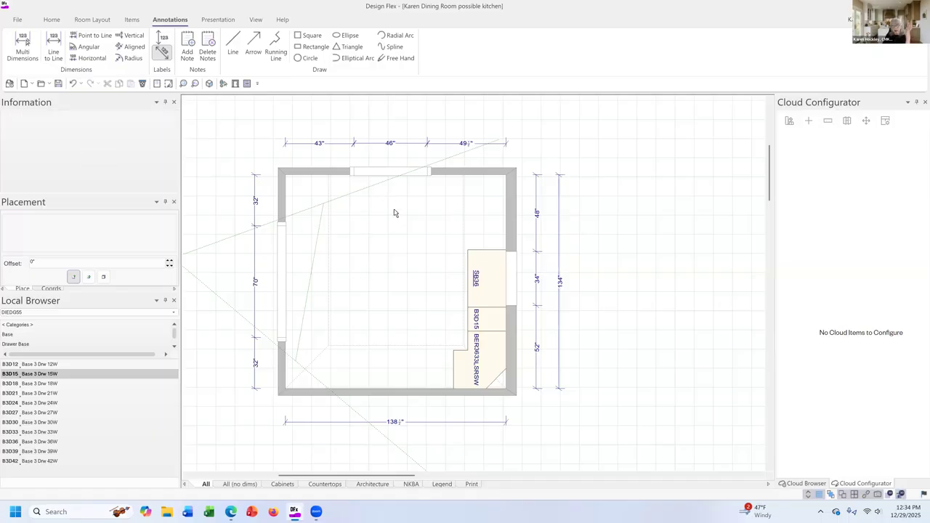
{"action": "left_click", "coordinate": [486, 228]}
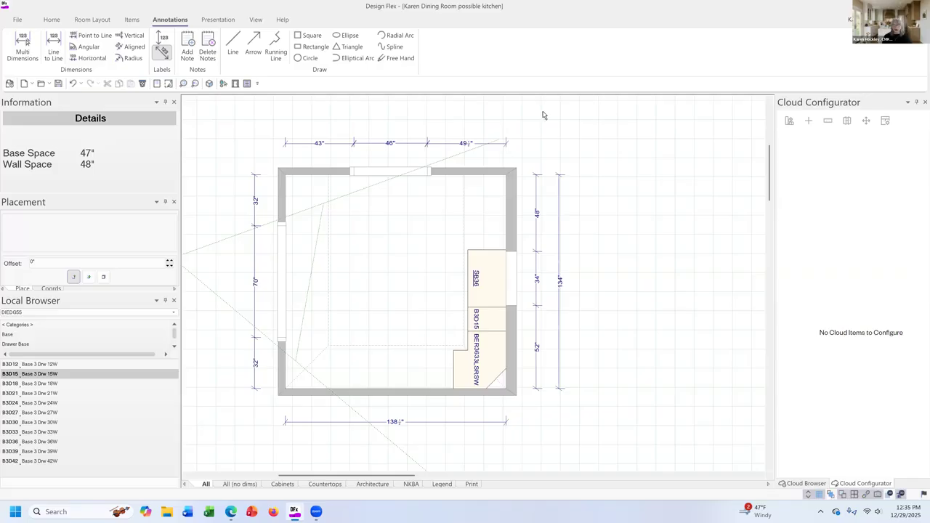
{"action": "left_click", "coordinate": [361, 434]}
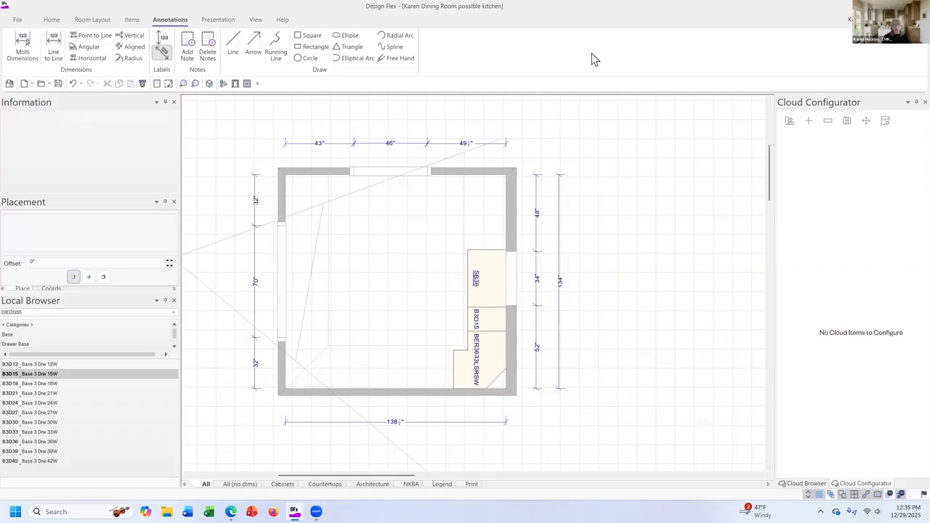